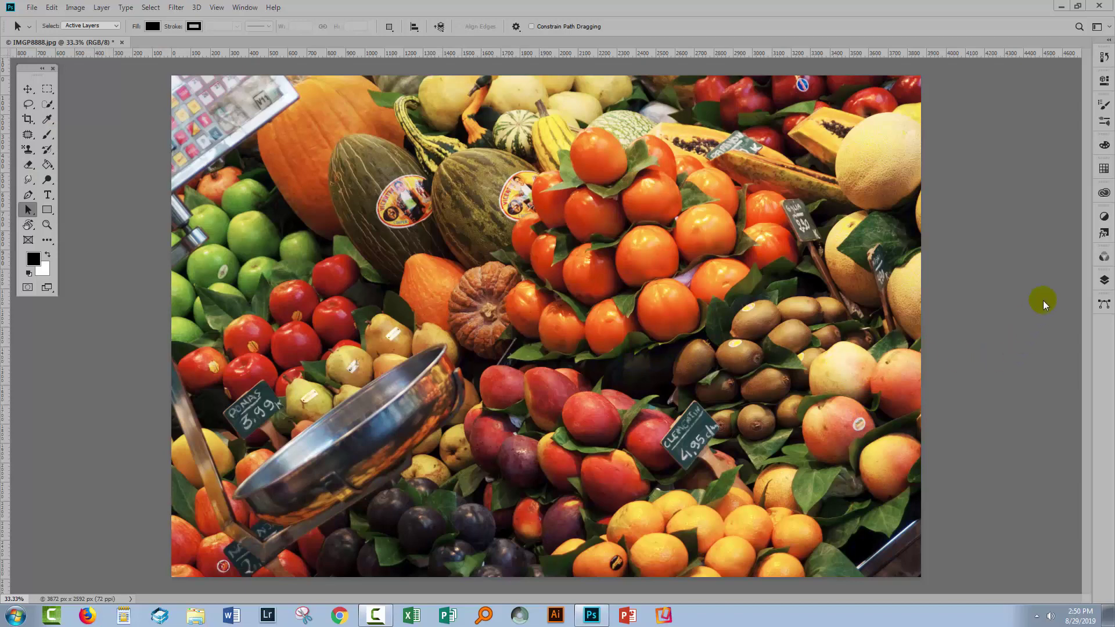
Step: Convert the Background layer into smart object Layer 0, then duplicate it as Layer 0 copy
left_click(1098, 283)
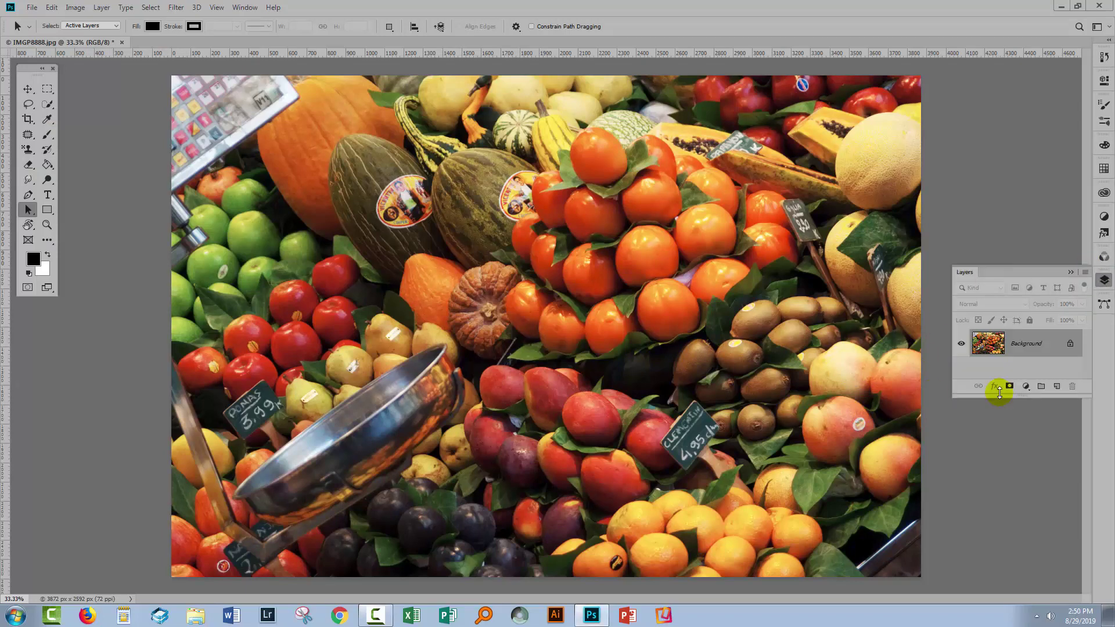
left_click_drag(1016, 397, 1005, 480)
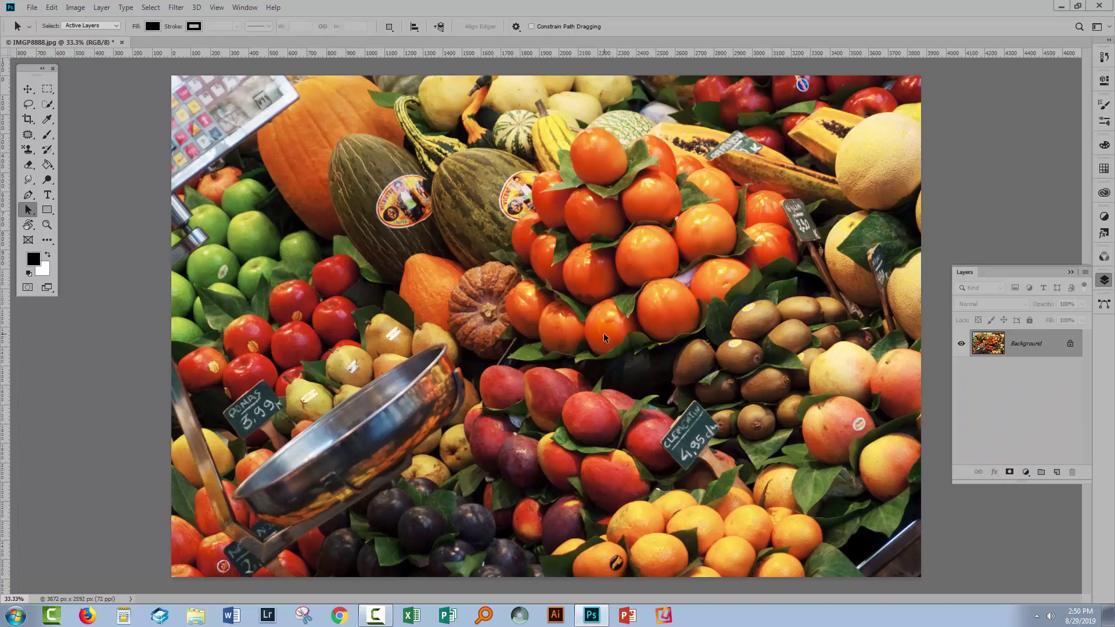
right_click(1018, 347)
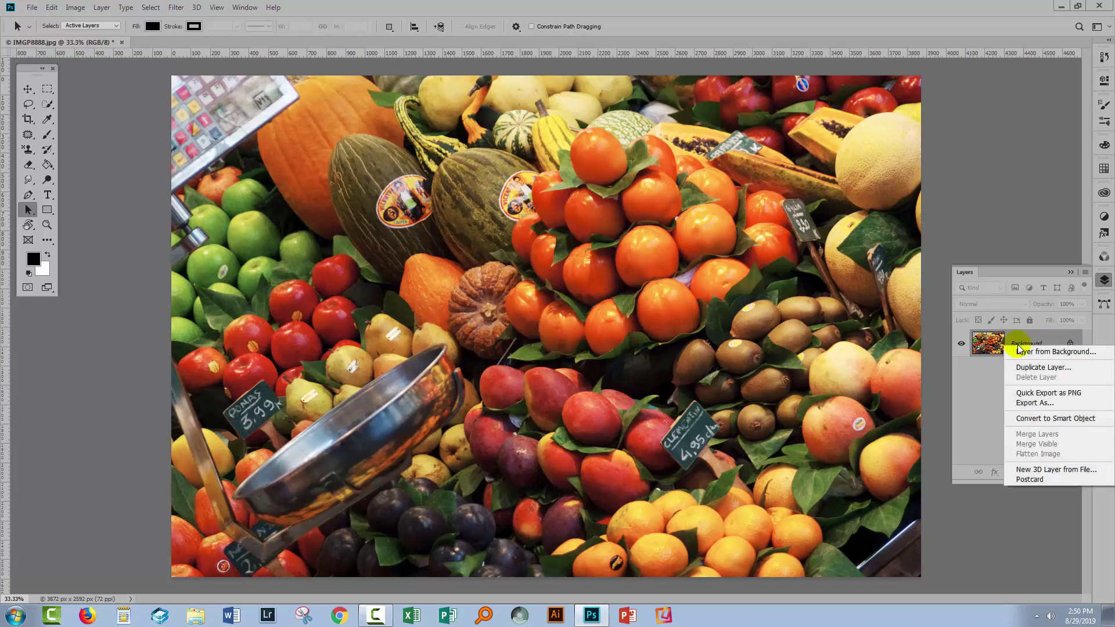
left_click(1053, 417)
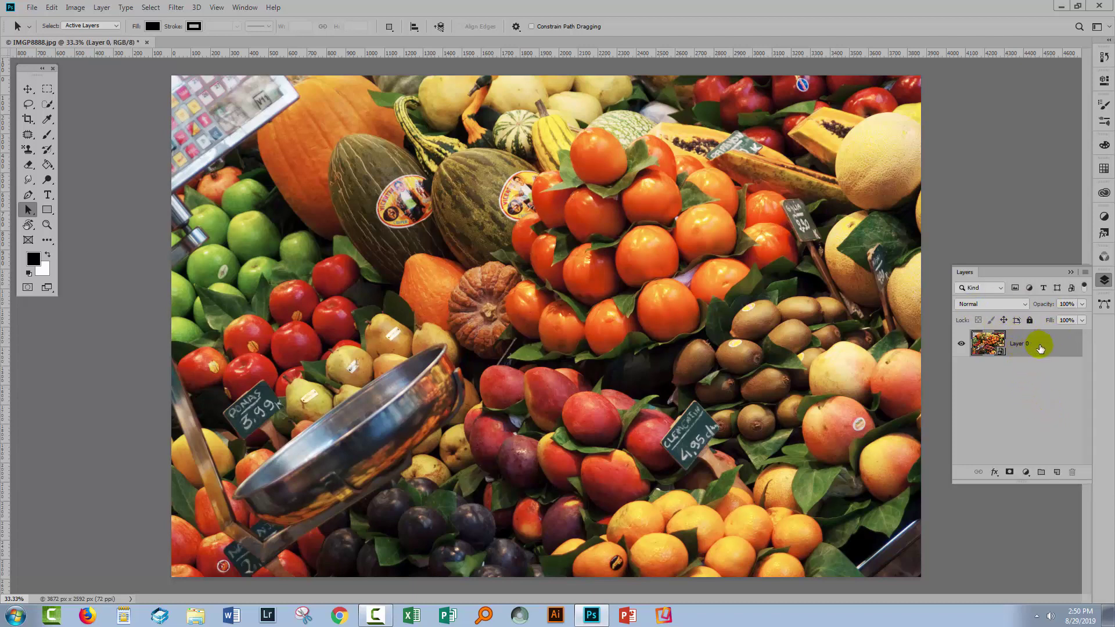
left_click_drag(1040, 347, 1055, 472)
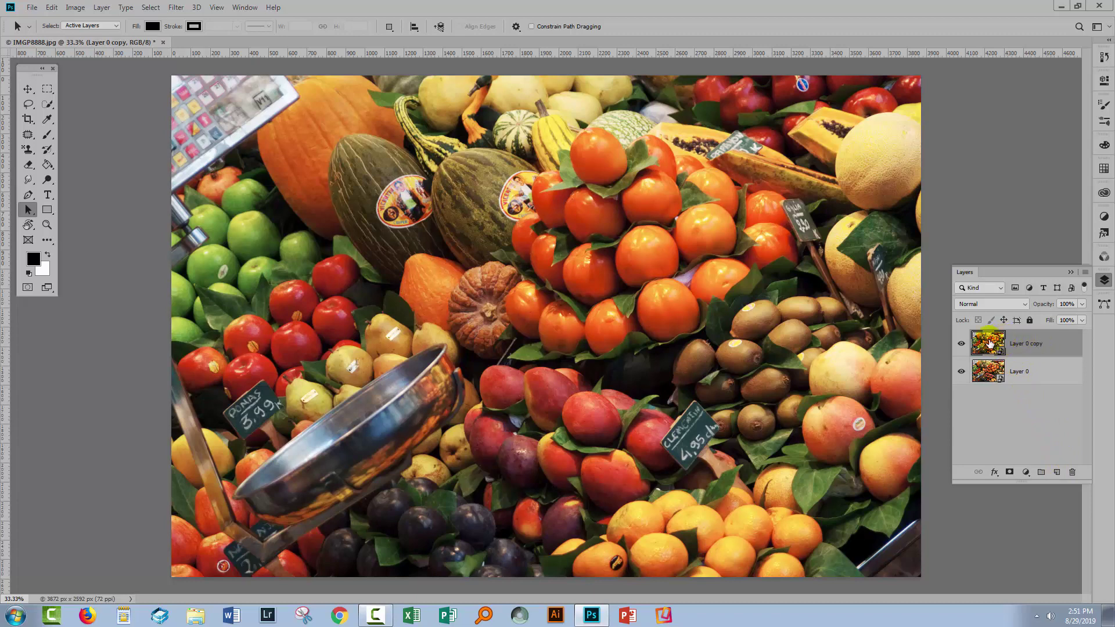
Step: Apply a Gaussian Blur smart filter to Layer 0 copy at a 115.8-pixel radius
left_click(175, 8)
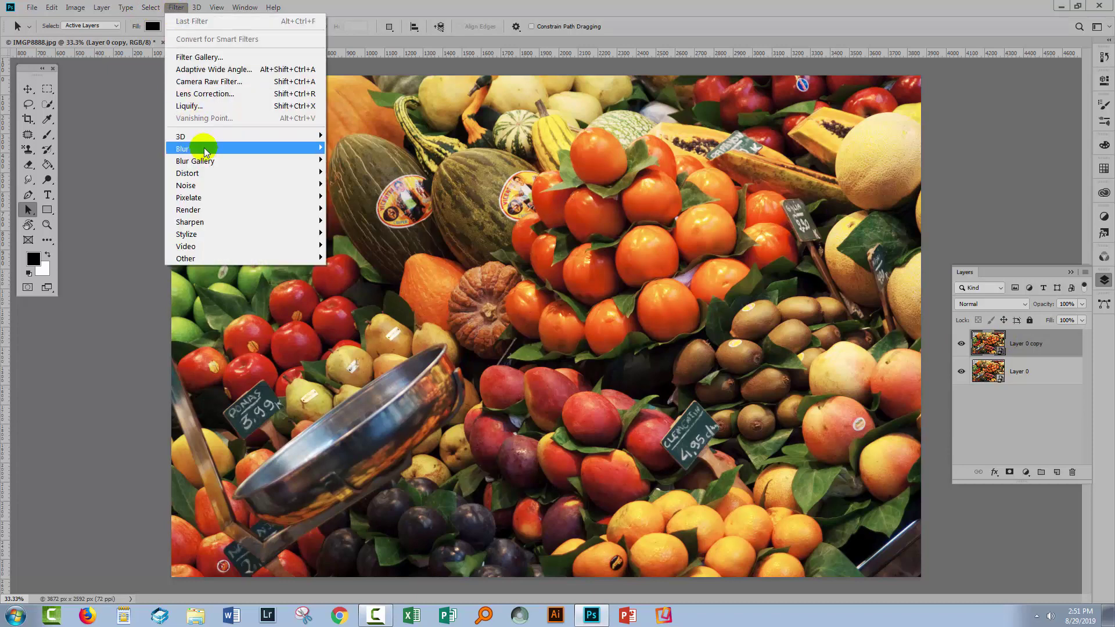
mouse_move(192, 155)
left_click(131, 197)
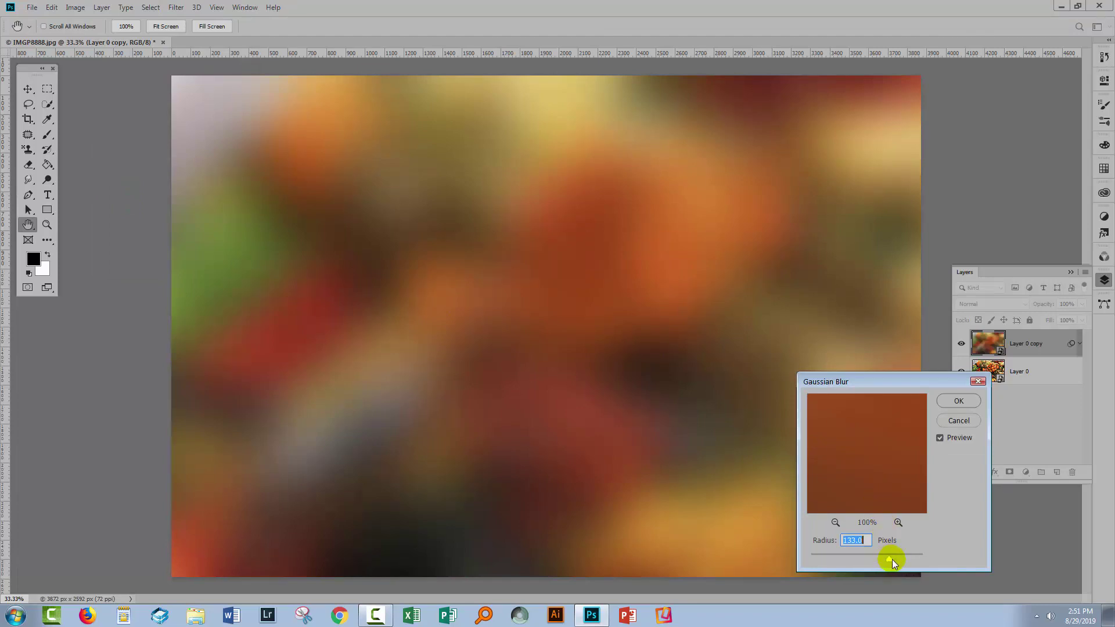
mouse_move(889, 558)
left_mouse_down()
mouse_move(821, 556)
mouse_move(874, 555)
left_mouse_up()
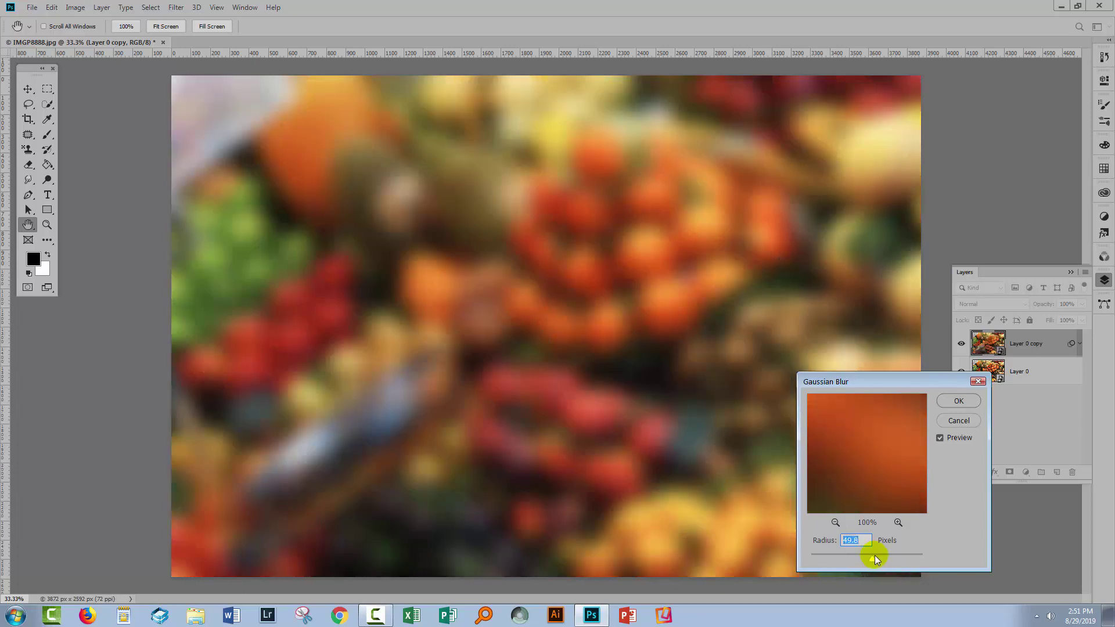
left_click(880, 555)
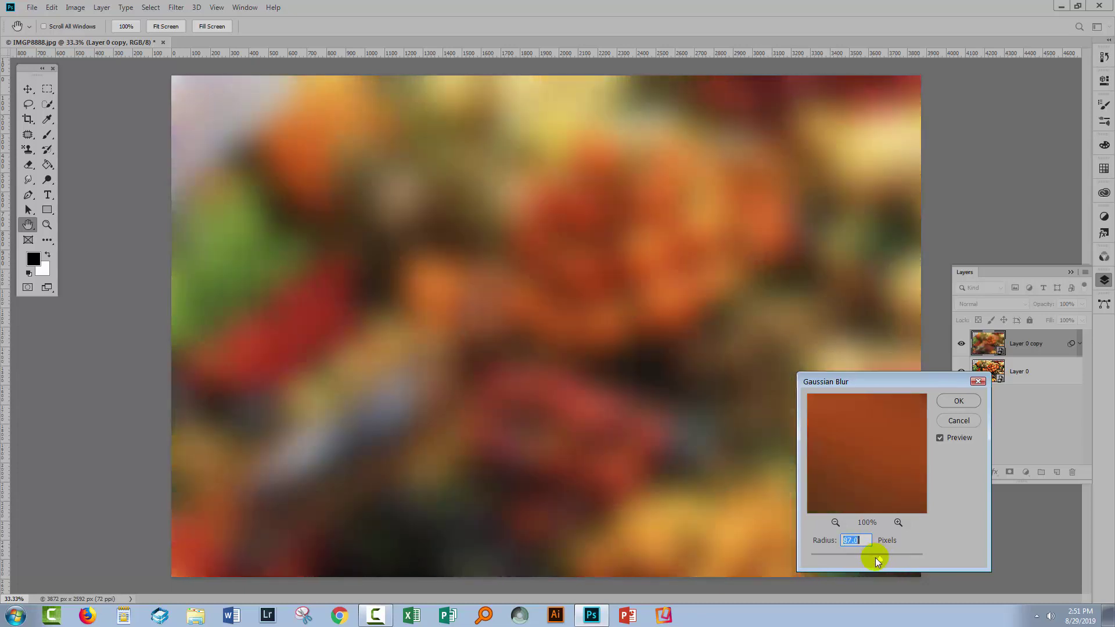
left_click_drag(876, 558, 886, 556)
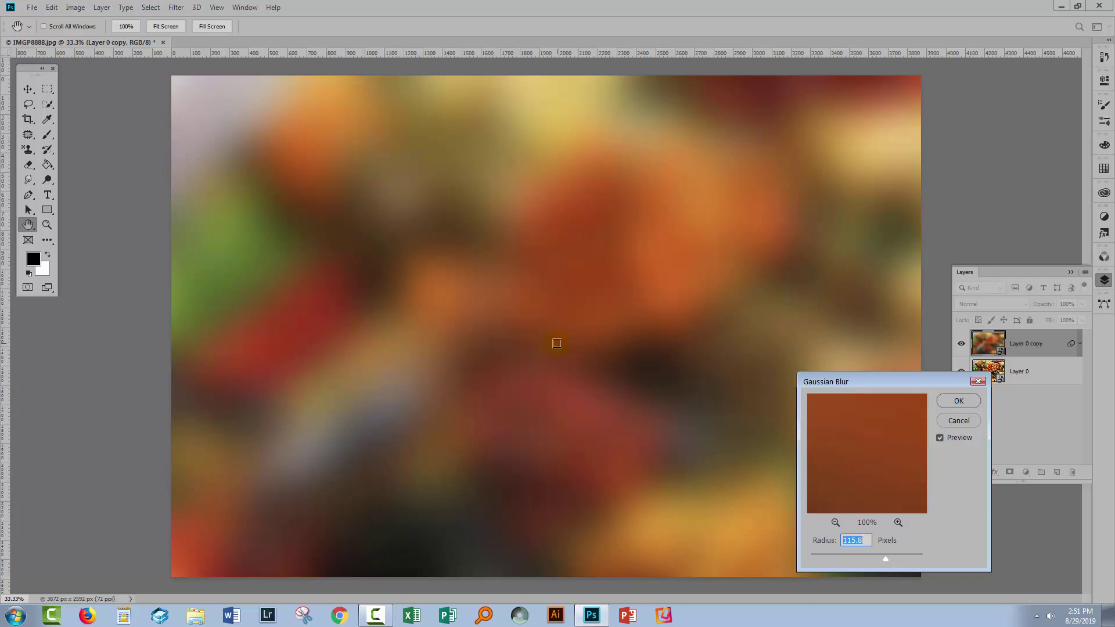
left_click(954, 401)
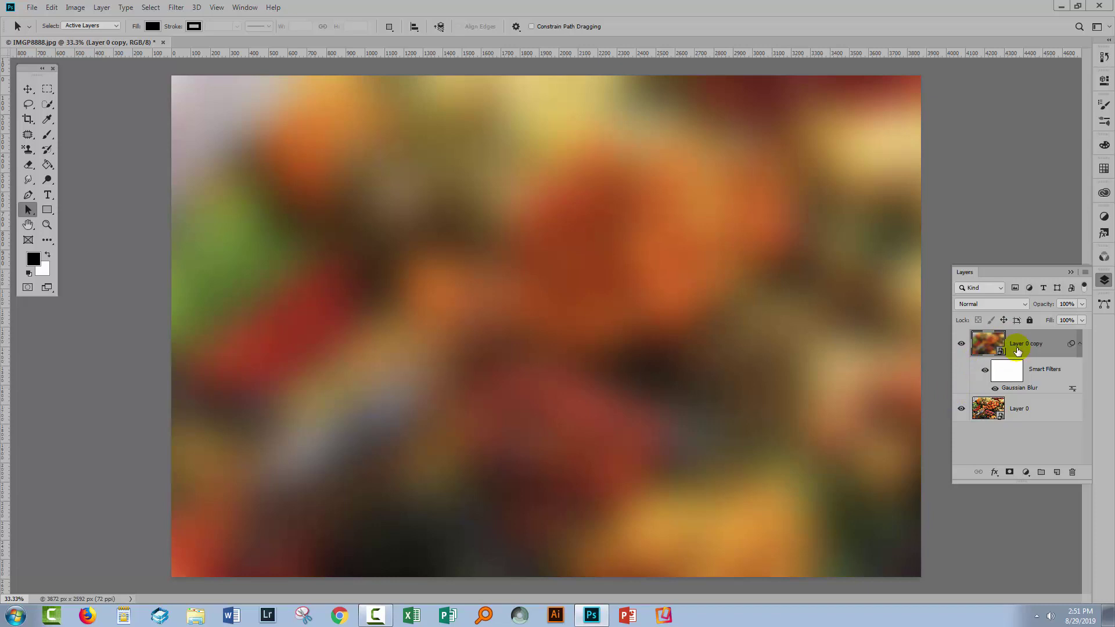
Step: Raise the Gaussian Blur smart filter's radius to 121.5 pixels
double_click(1010, 389)
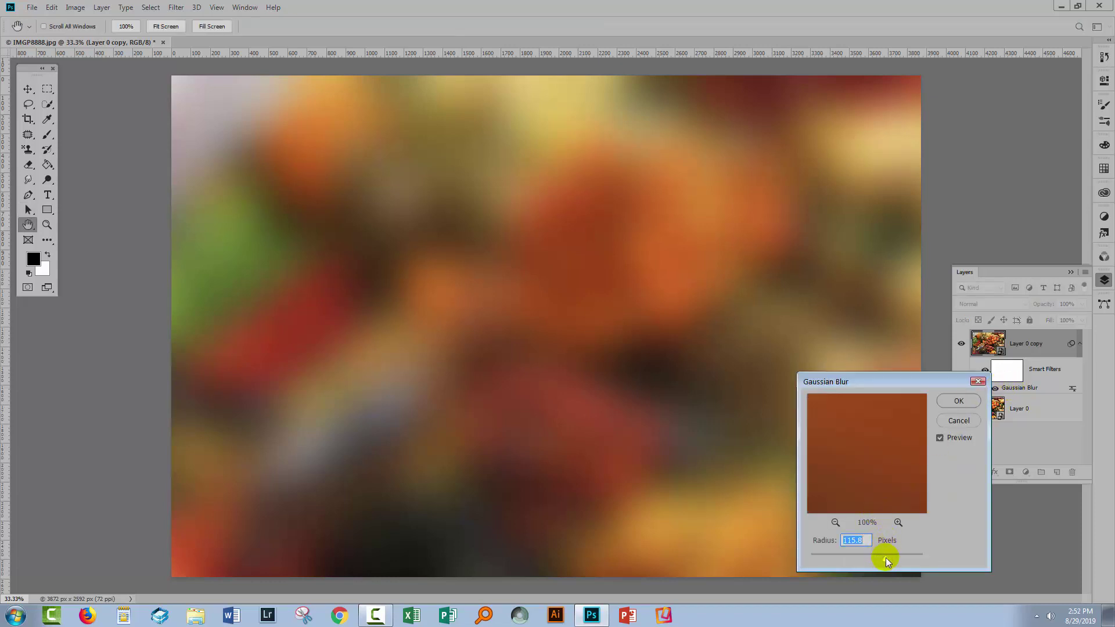
mouse_move(886, 558)
left_mouse_down()
mouse_move(873, 559)
mouse_move(887, 559)
left_mouse_up()
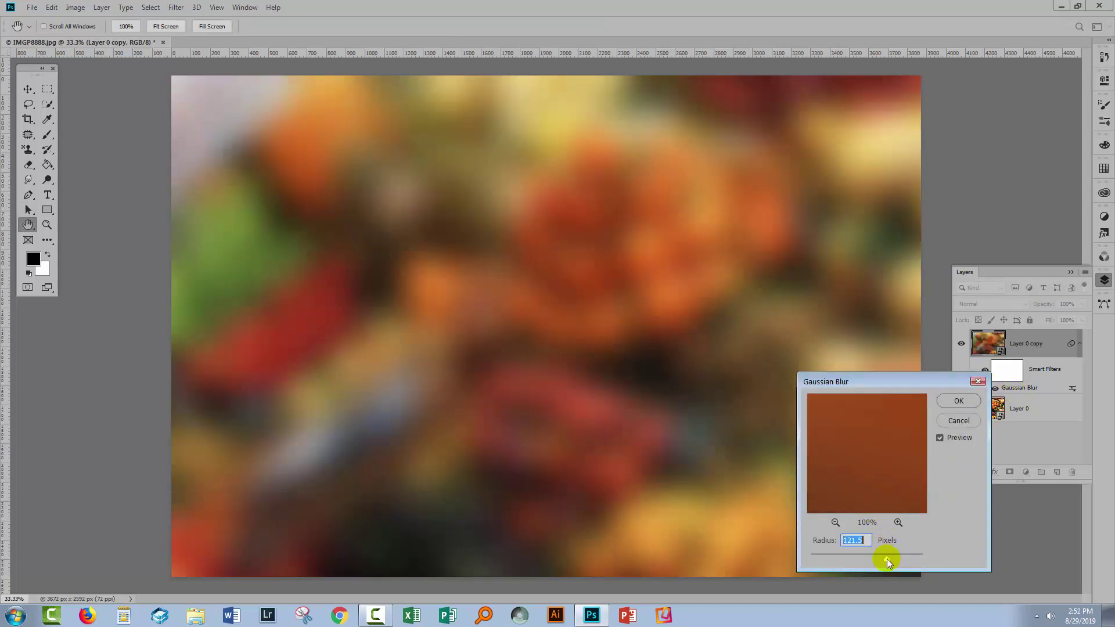
left_click(959, 400)
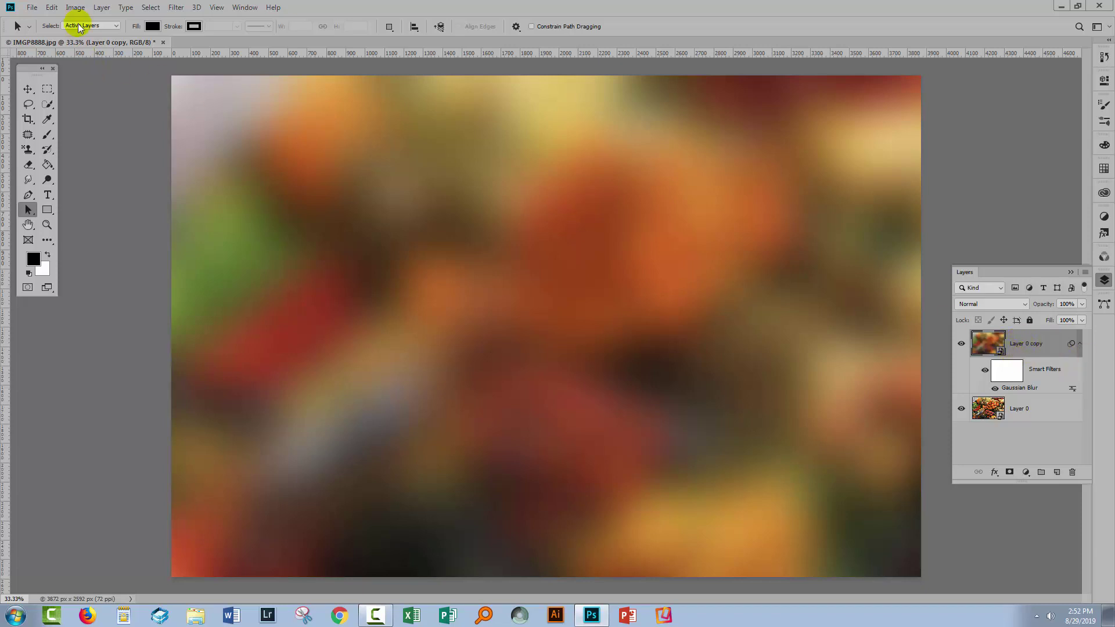
Step: Open the Filter Gallery and set its preview to fit the whole image
left_click(176, 8)
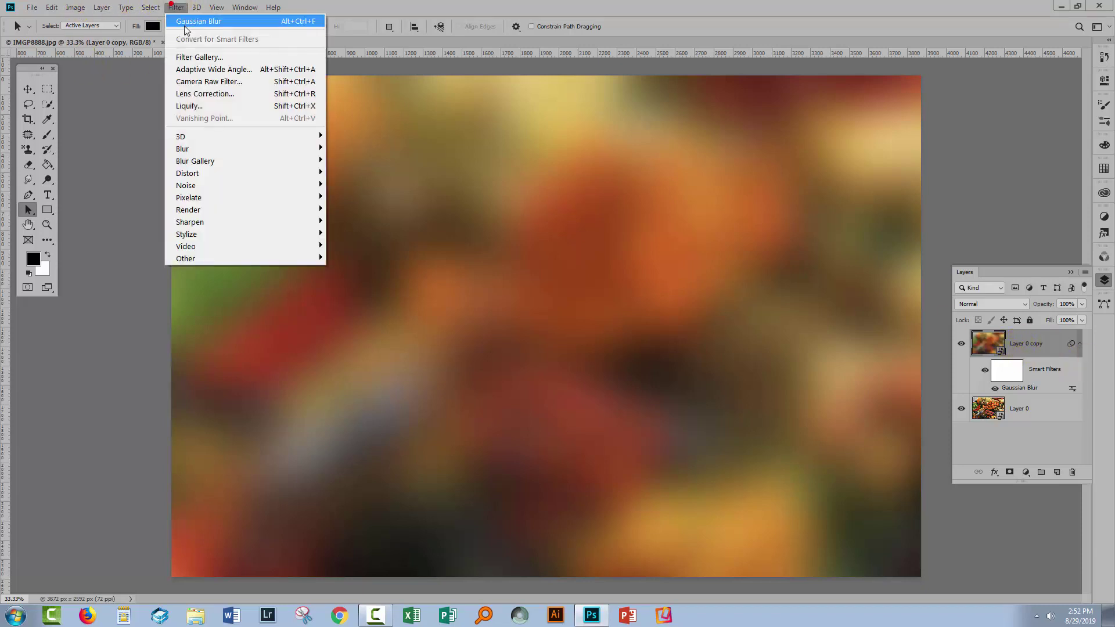
left_click(193, 58)
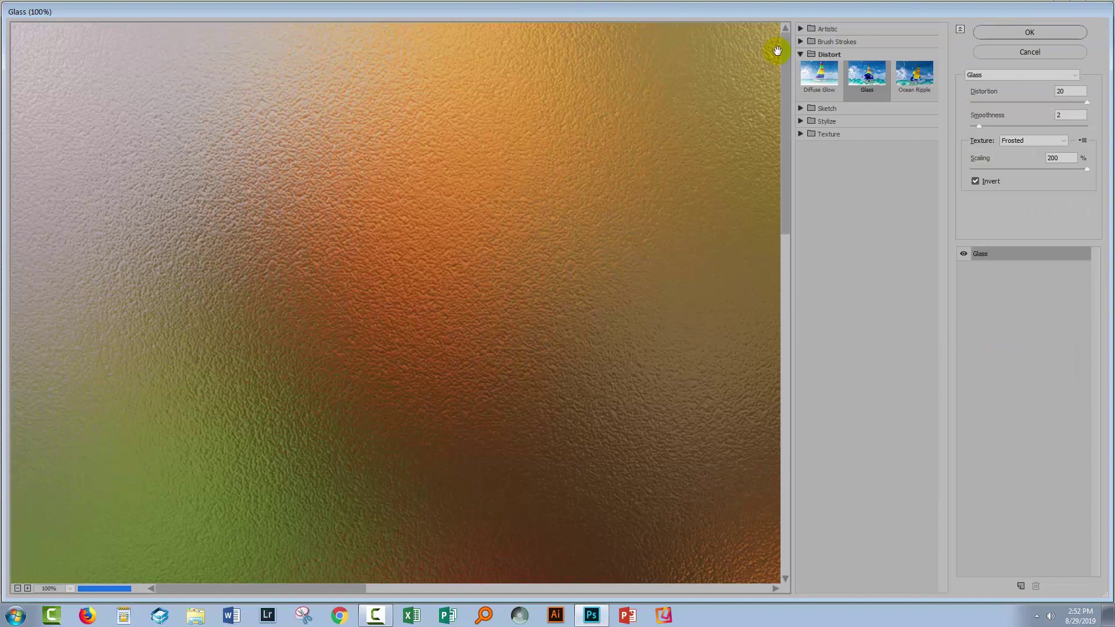
left_click(801, 28)
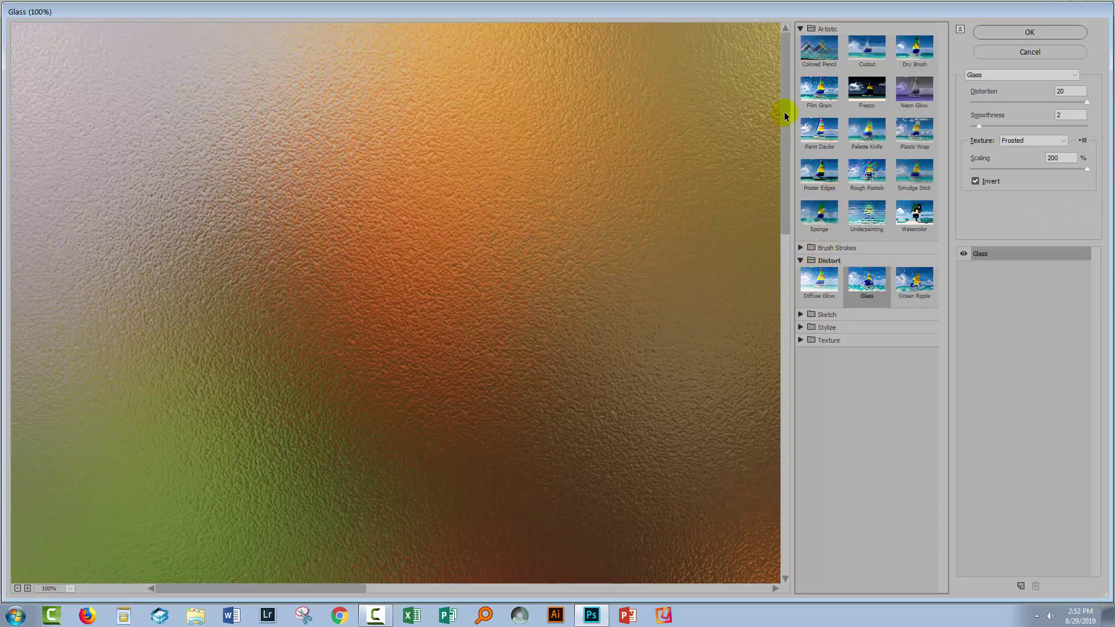
left_click(800, 28)
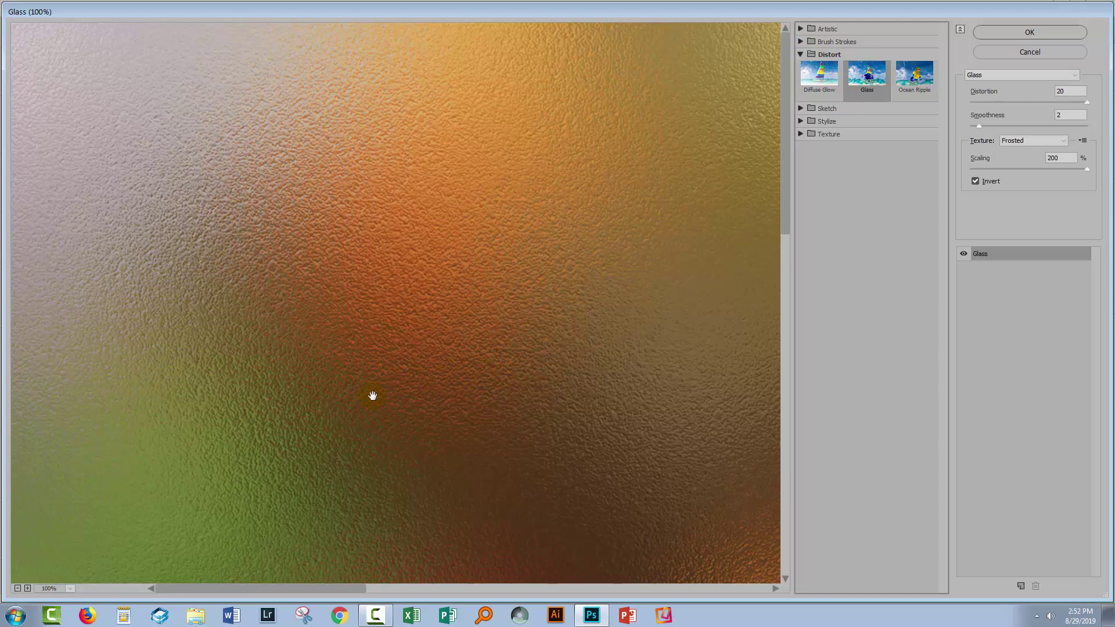
left_click(68, 588)
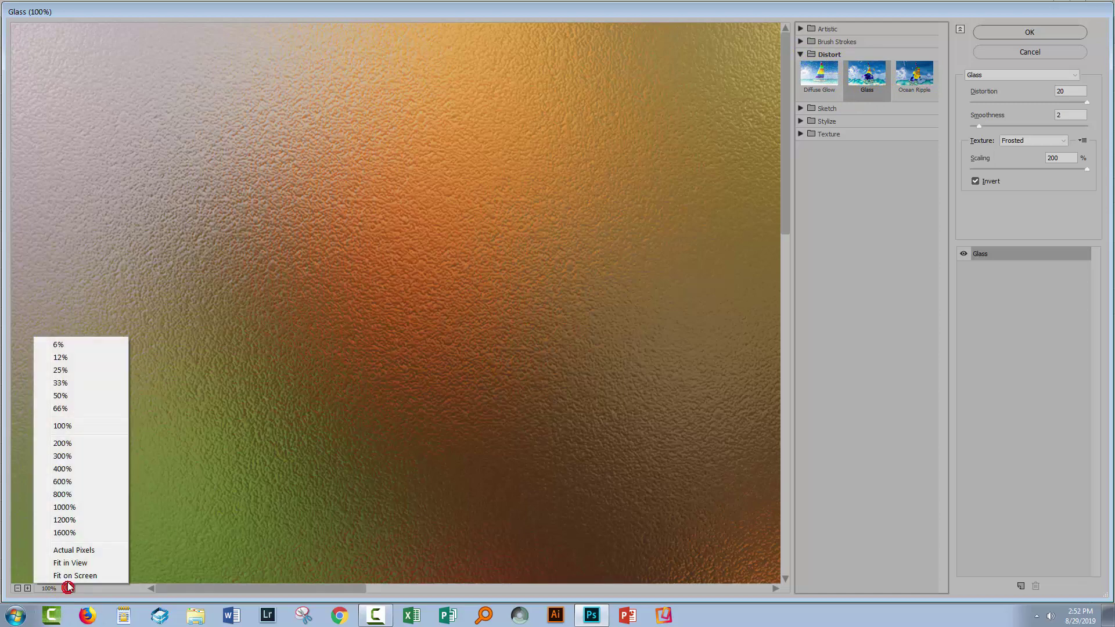
left_click(64, 576)
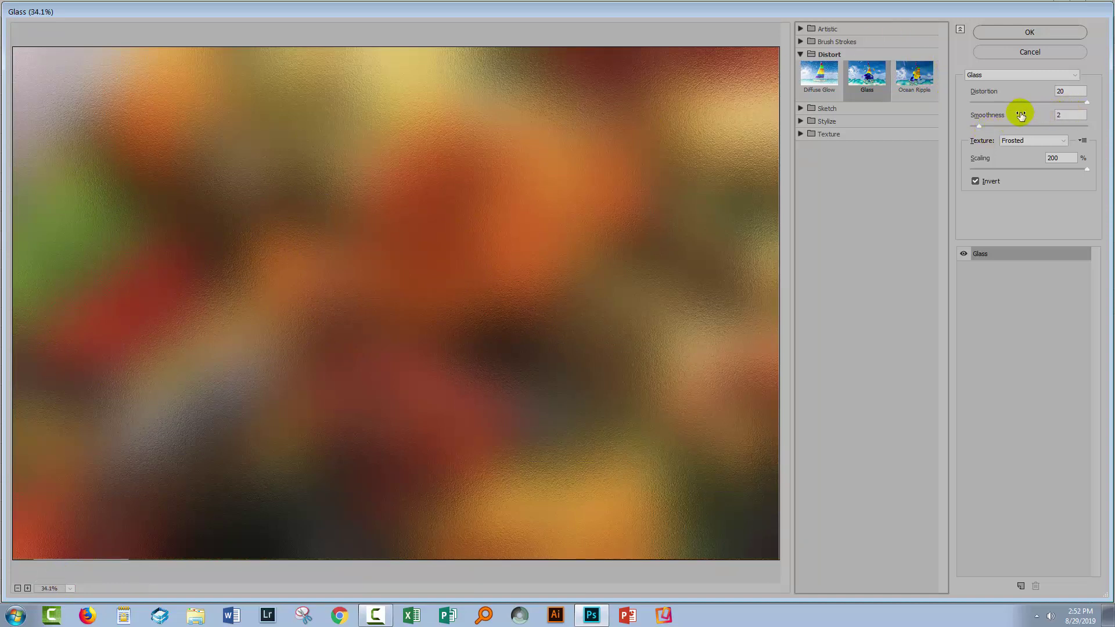
Step: Cancel the Filter Gallery and lower the Gaussian Blur radius to 45.6 pixels
left_click(1024, 51)
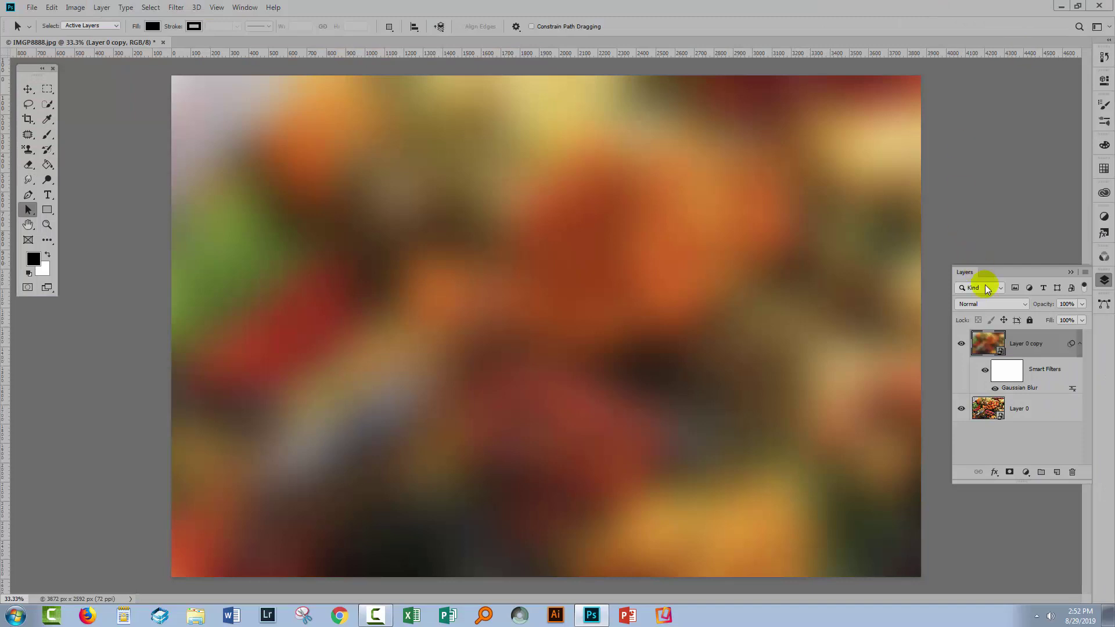
double_click(1019, 388)
mouse_move(886, 557)
left_mouse_down()
mouse_move(854, 558)
mouse_move(865, 555)
left_mouse_up()
left_click(958, 401)
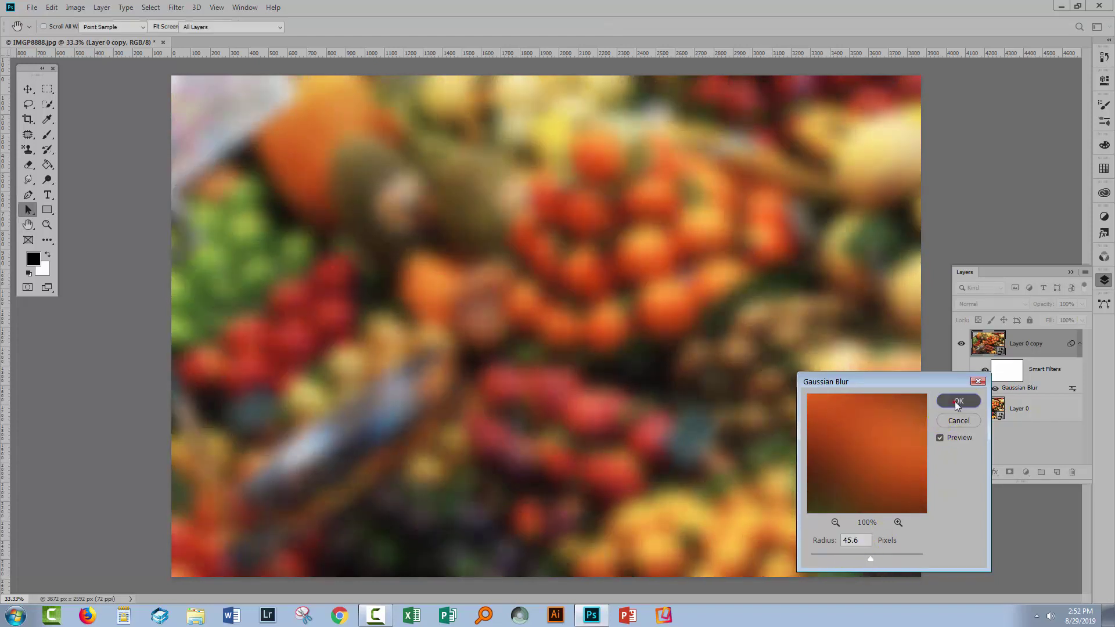
left_click(176, 7)
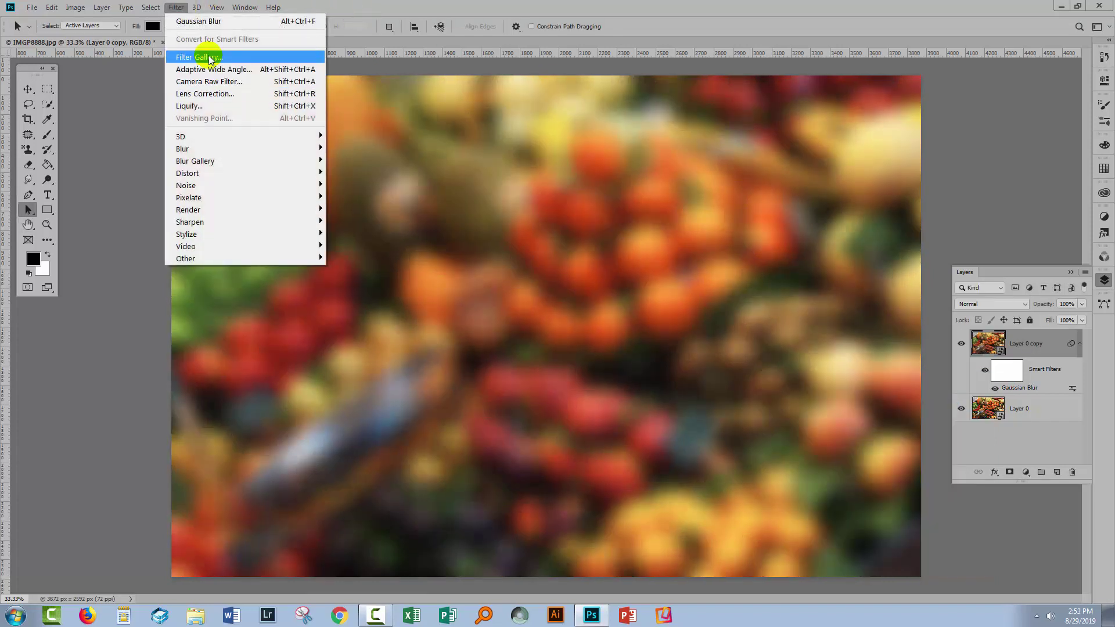
Step: Reopen the Filter Gallery with the image fitted and Glass chosen as the filter
left_click(210, 58)
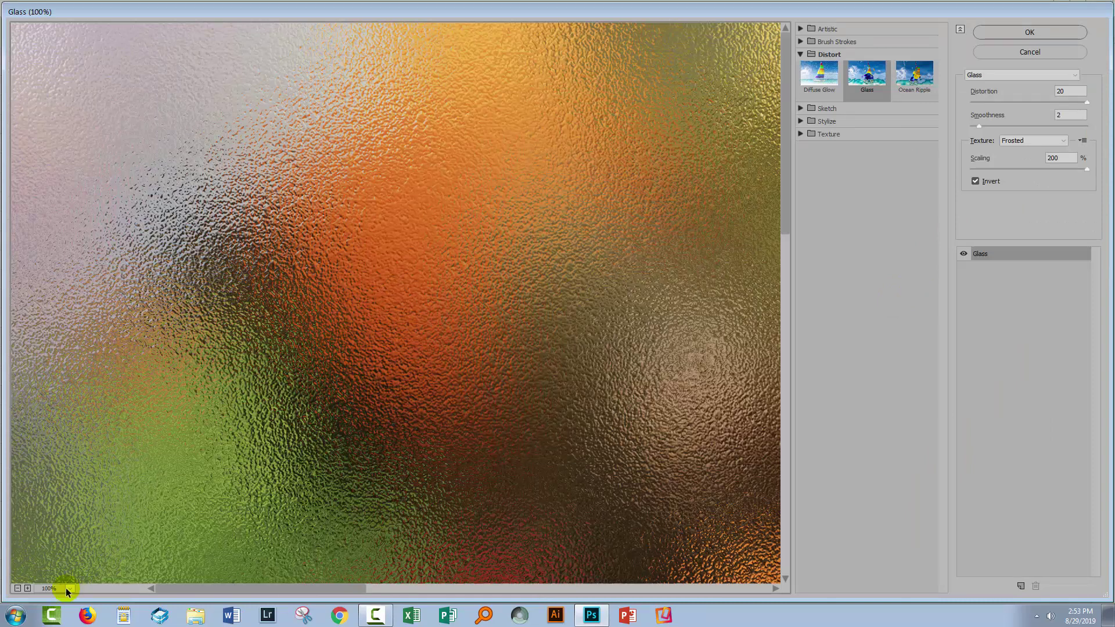
left_click(68, 588)
left_click(74, 569)
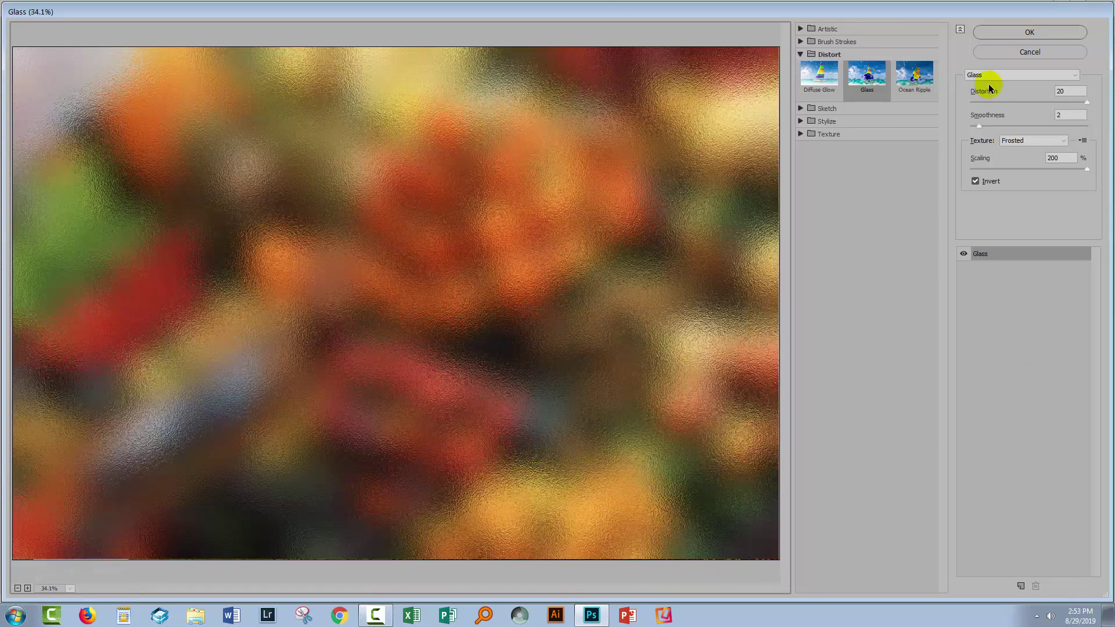
left_click(990, 77)
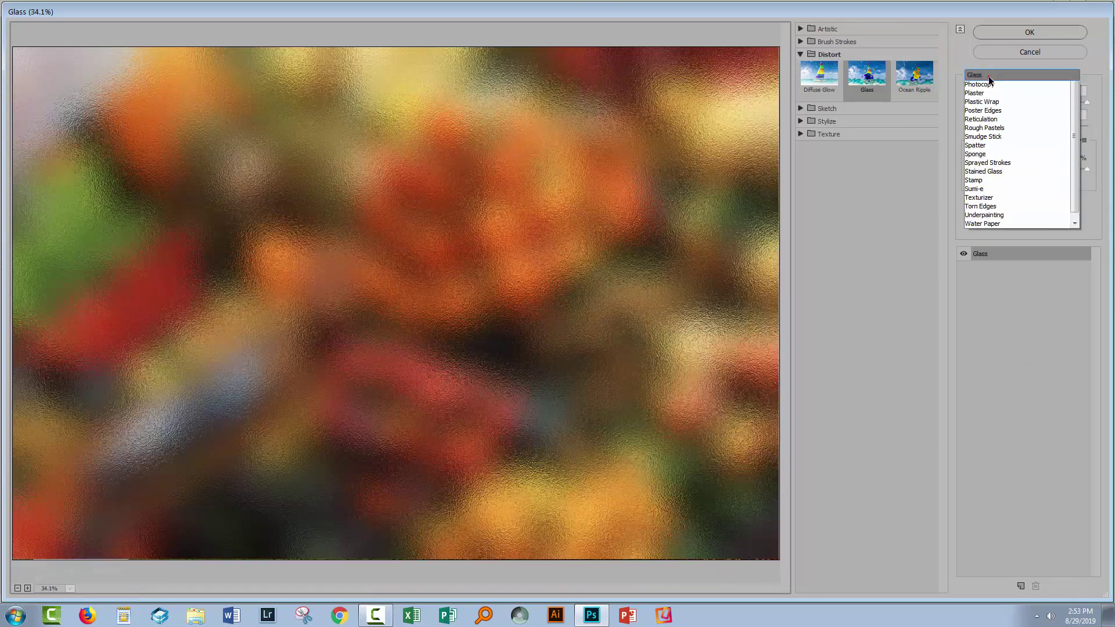
left_click(985, 85)
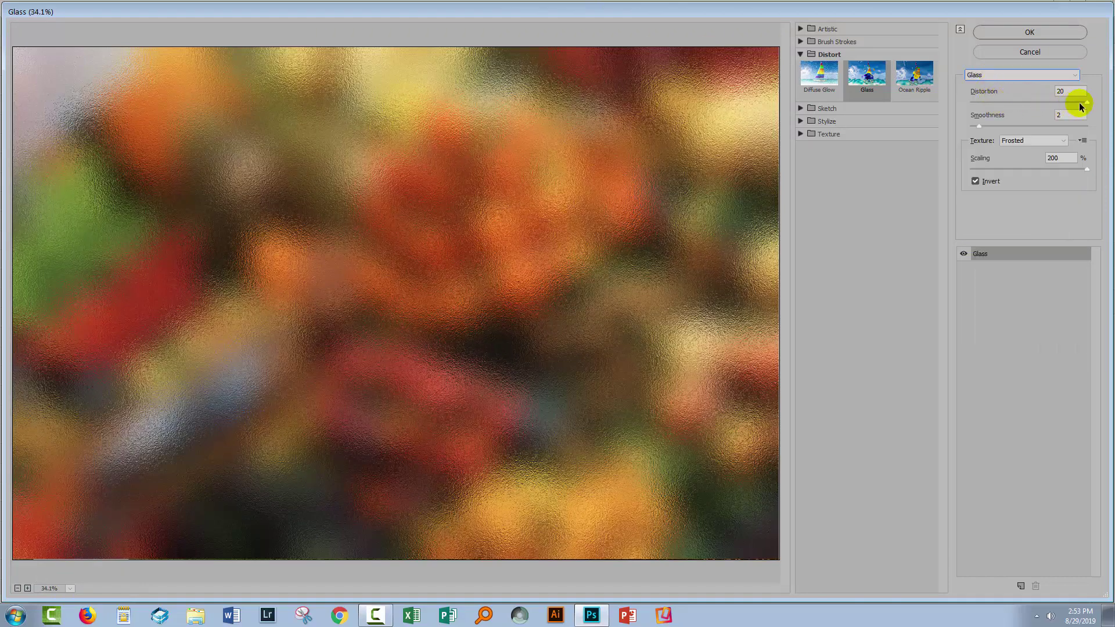
Step: Set Glass Distortion to 20 and Smoothness to 3, inspecting the frosted texture
left_click_drag(1077, 102, 963, 101)
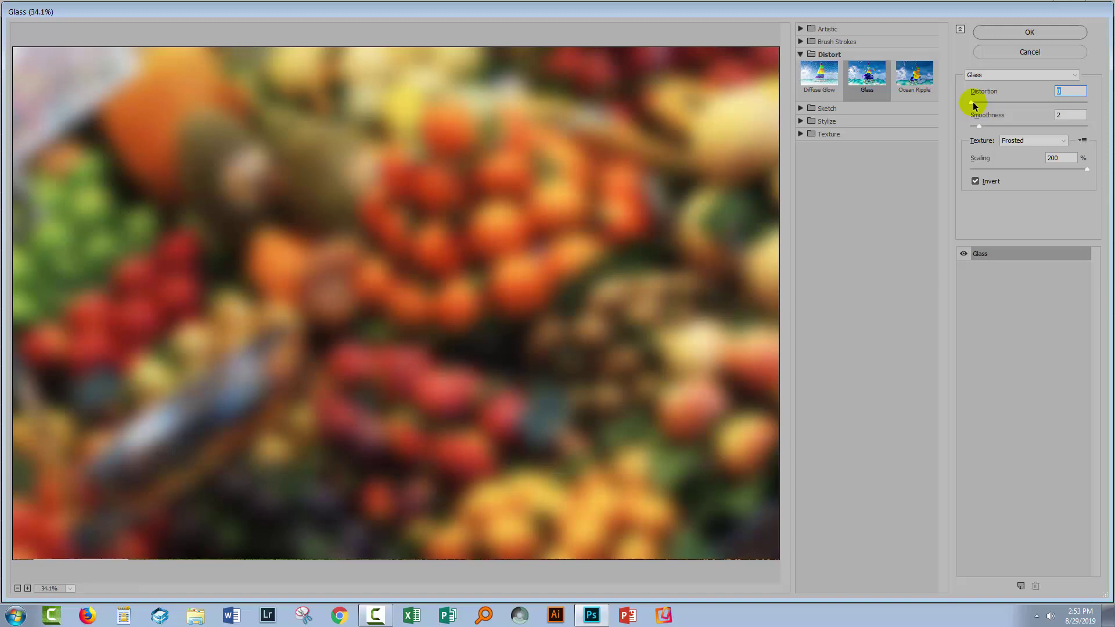
left_click_drag(973, 102, 1086, 102)
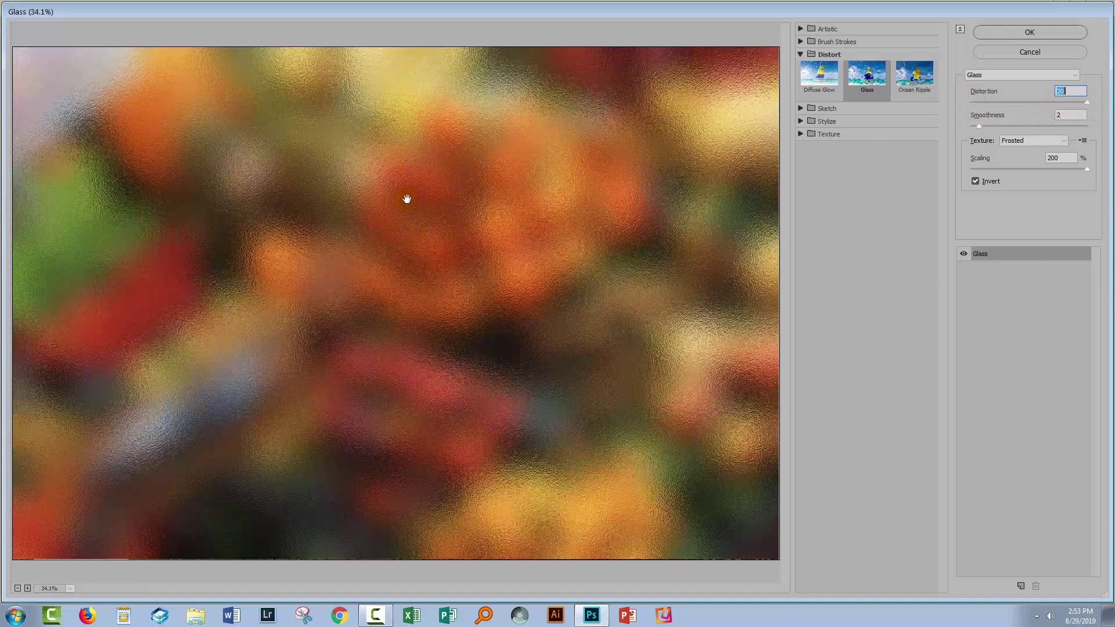
left_click_drag(176, 136, 462, 288)
left_click_drag(979, 126, 968, 125)
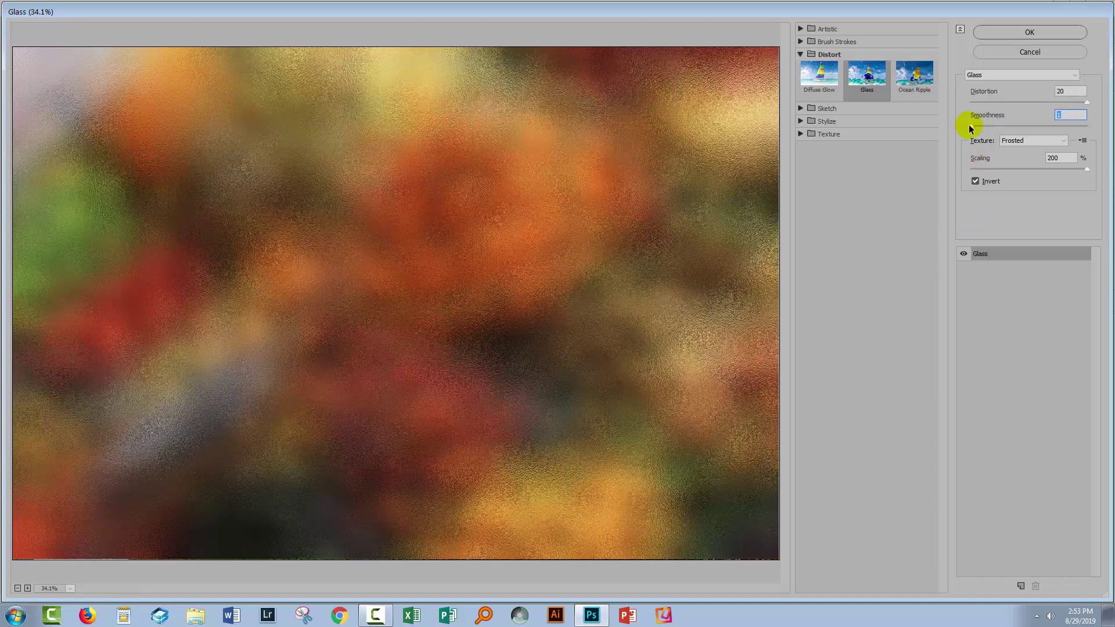
left_click_drag(970, 126, 1091, 128)
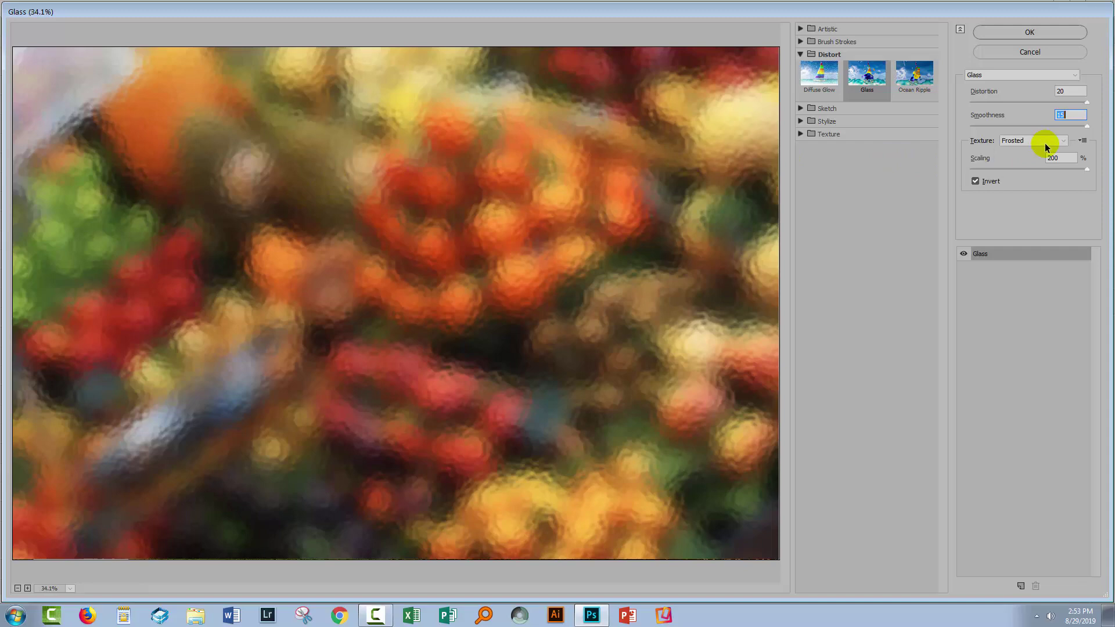
left_click(986, 126)
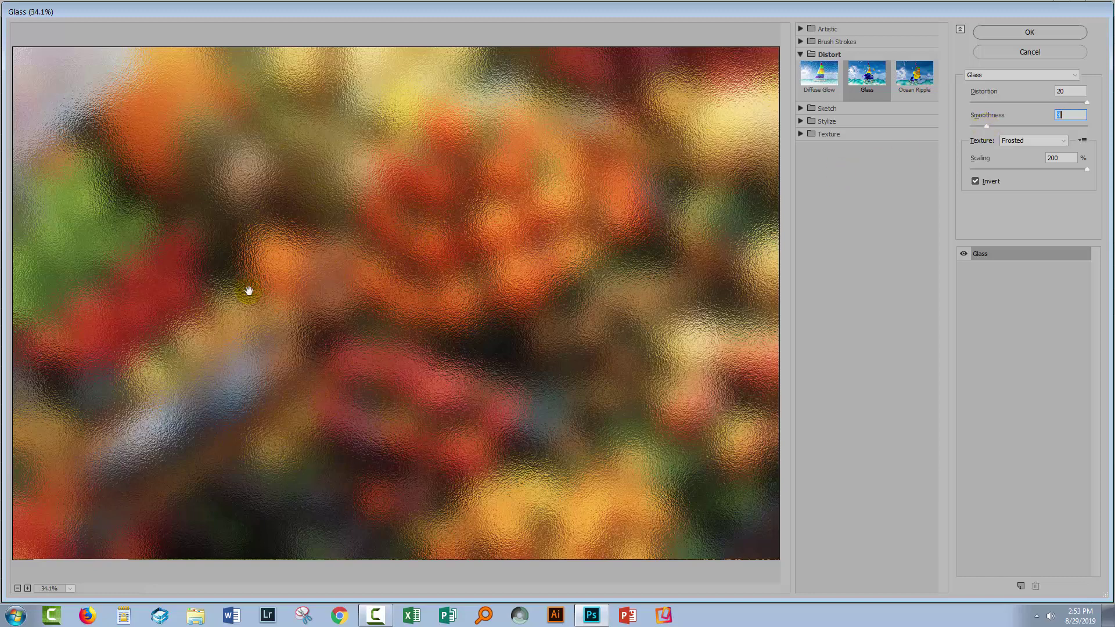
left_click_drag(249, 290, 493, 157)
left_click_drag(313, 209, 421, 239)
Step: Try the Blocks and Tiny Lens Glass textures, then return to Frosted
left_click(1033, 144)
left_click(1024, 150)
left_click(1045, 141)
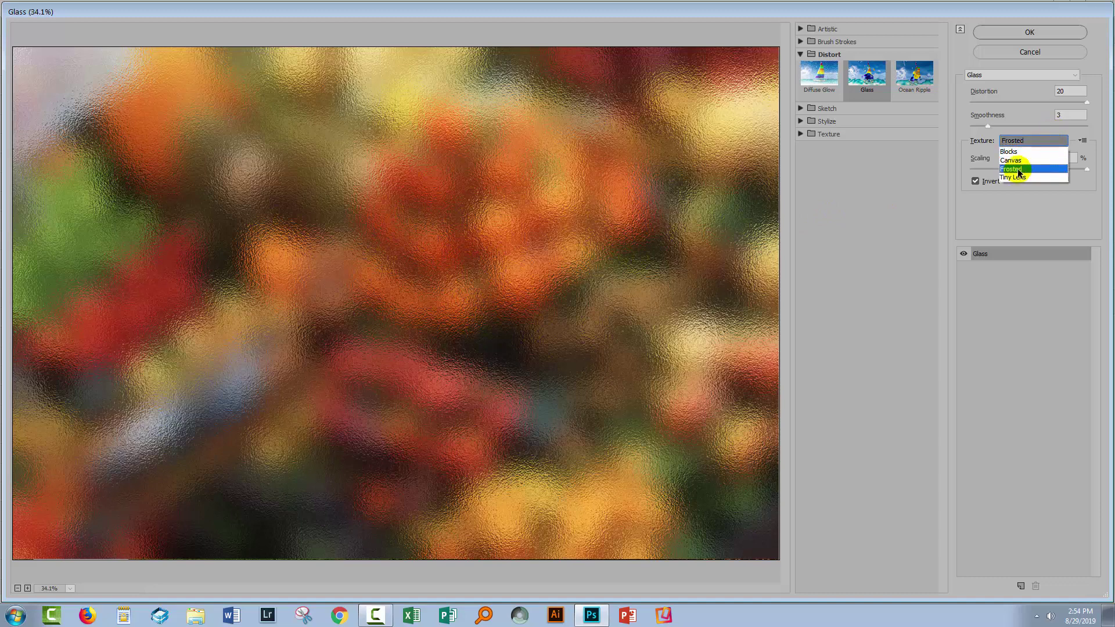
left_click(1012, 177)
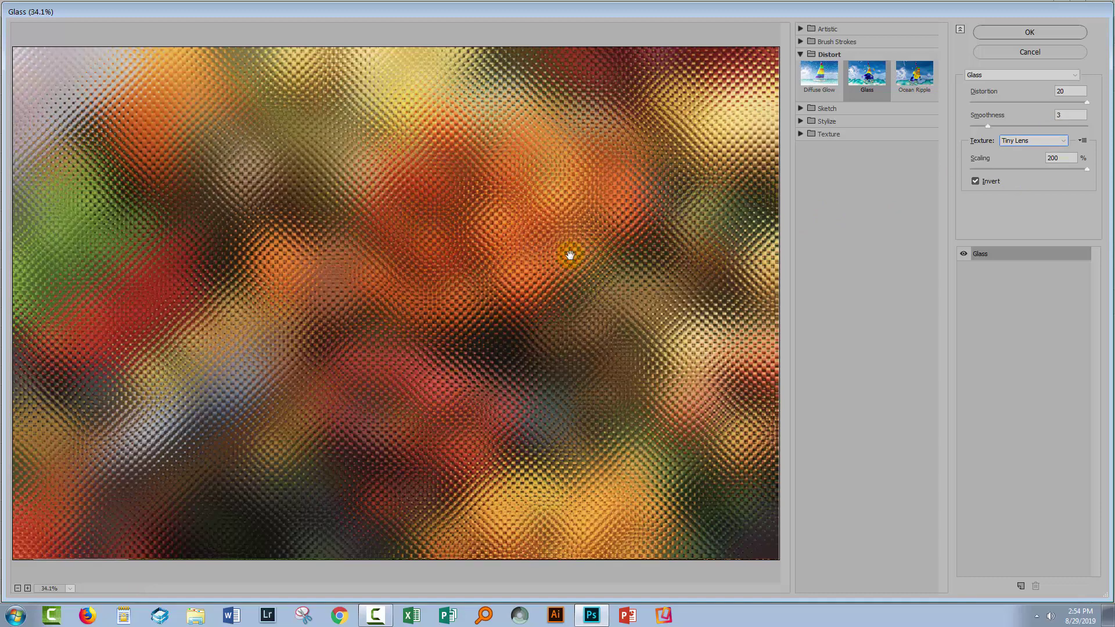
left_click(1020, 141)
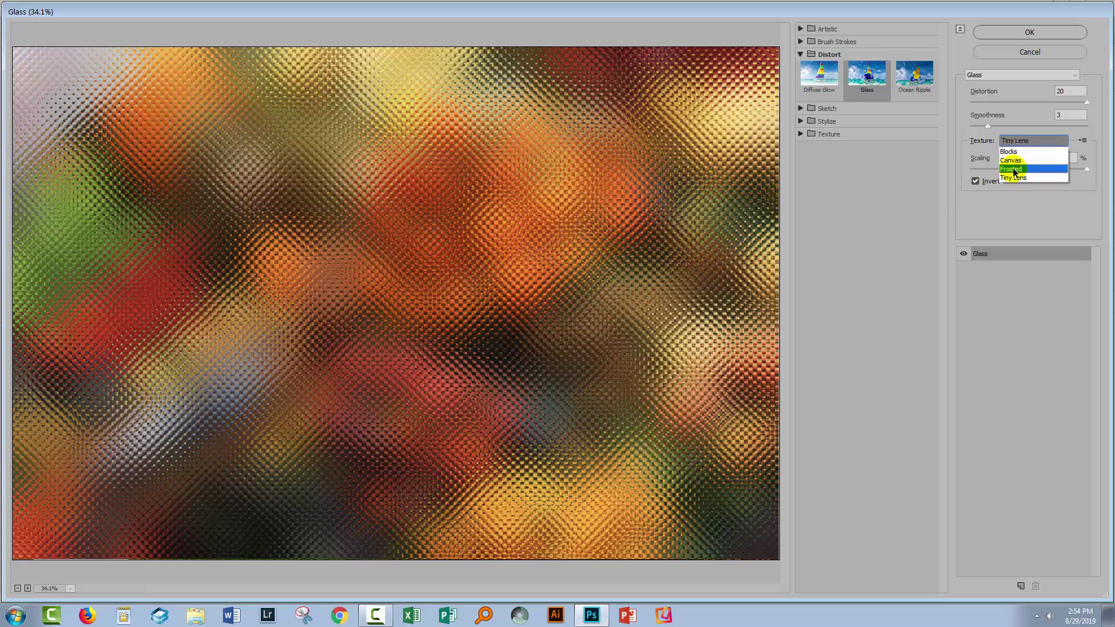
left_click(1013, 169)
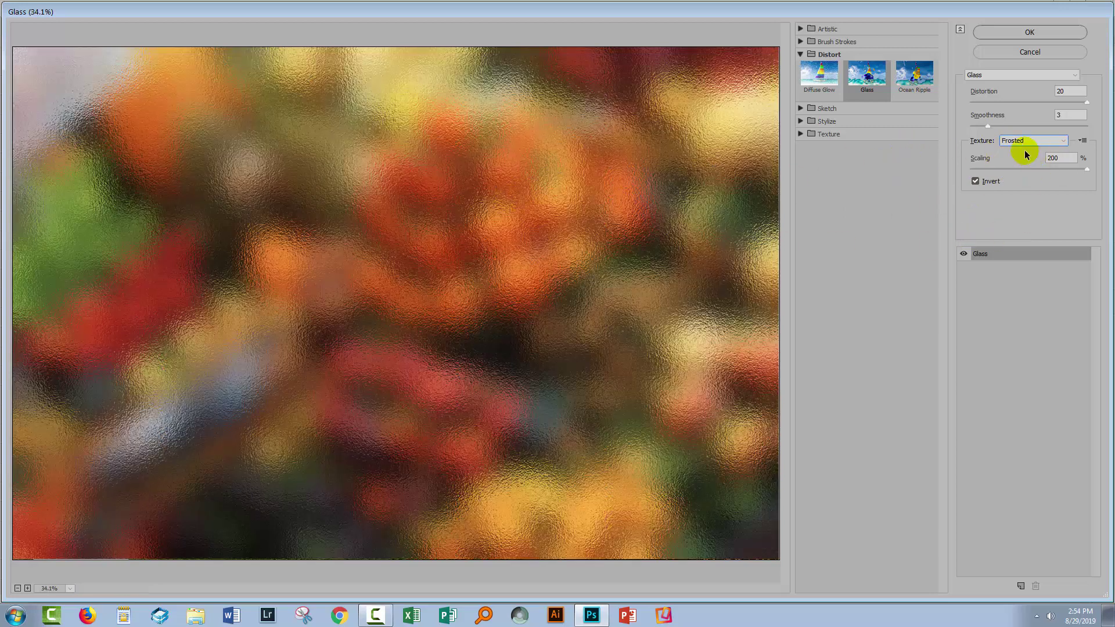
Step: Set texture Scaling to 200% with Invert checked and apply the Glass filter
left_click_drag(1001, 169, 992, 169)
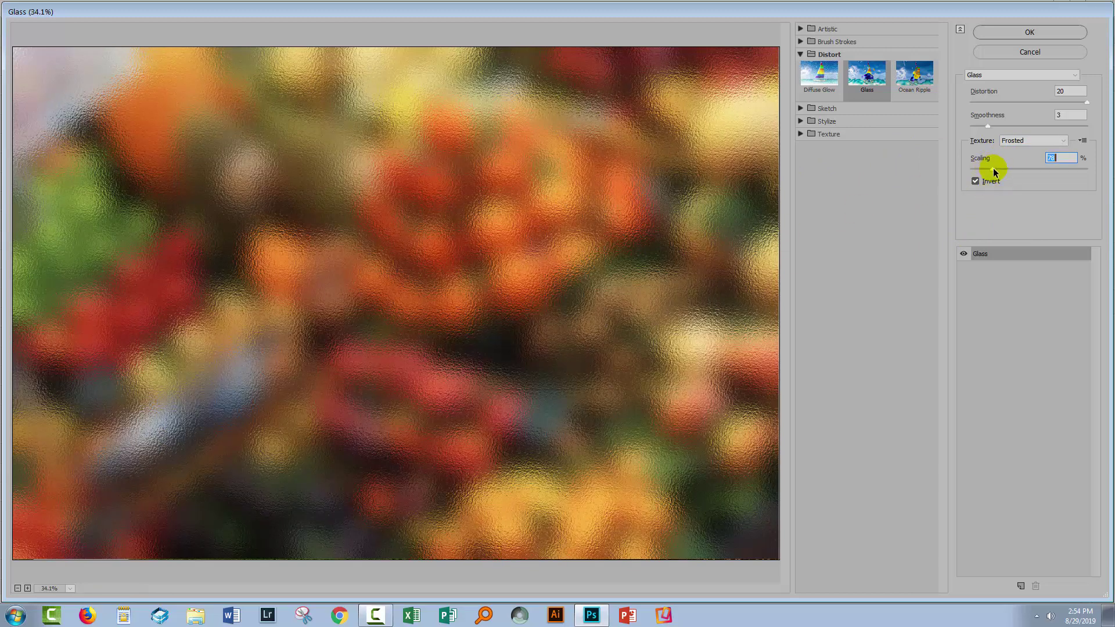
left_click_drag(990, 169, 1084, 169)
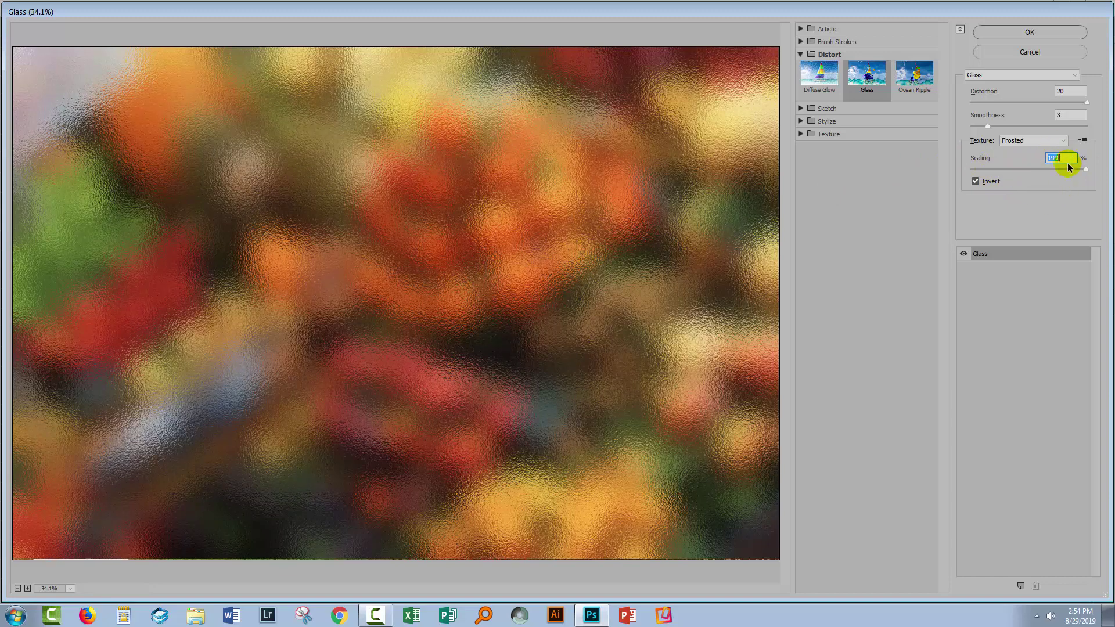
left_click(1087, 169)
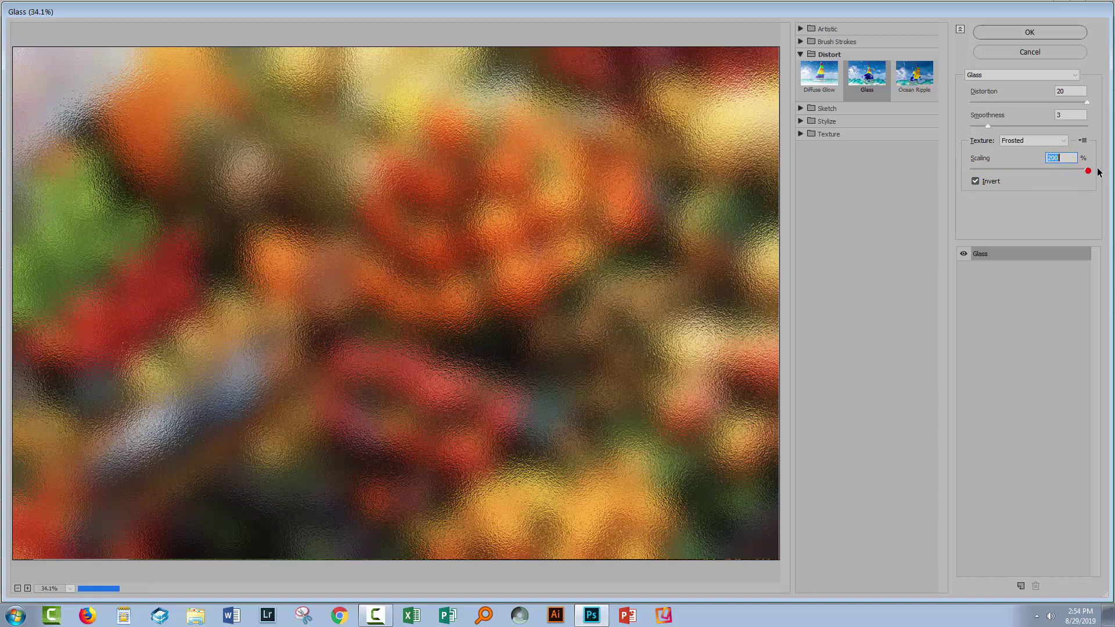
left_click(976, 181)
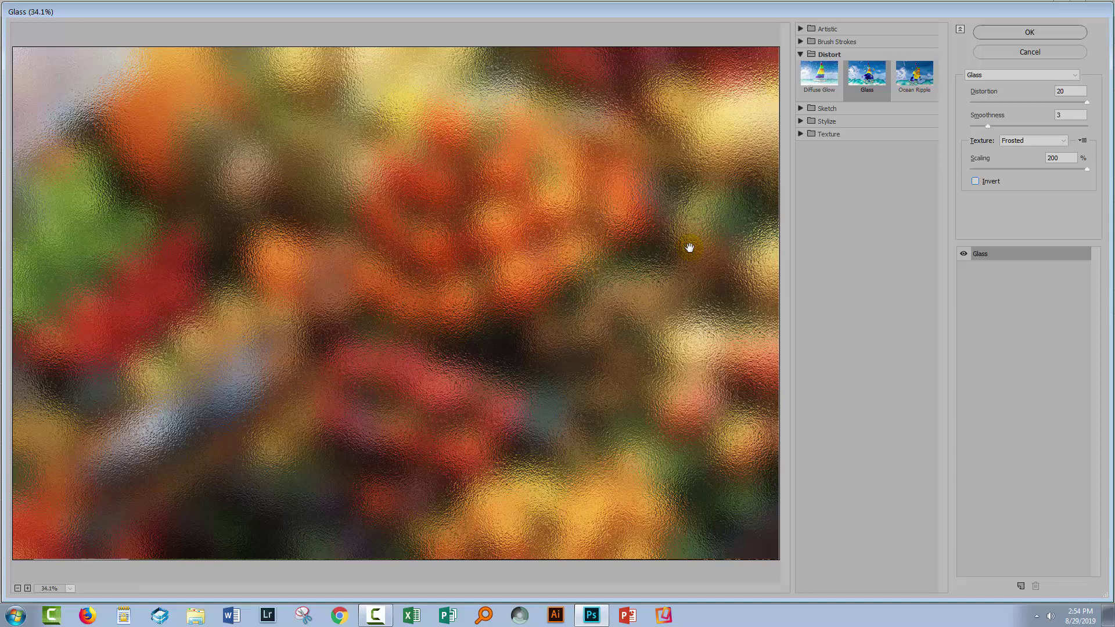
left_click(976, 181)
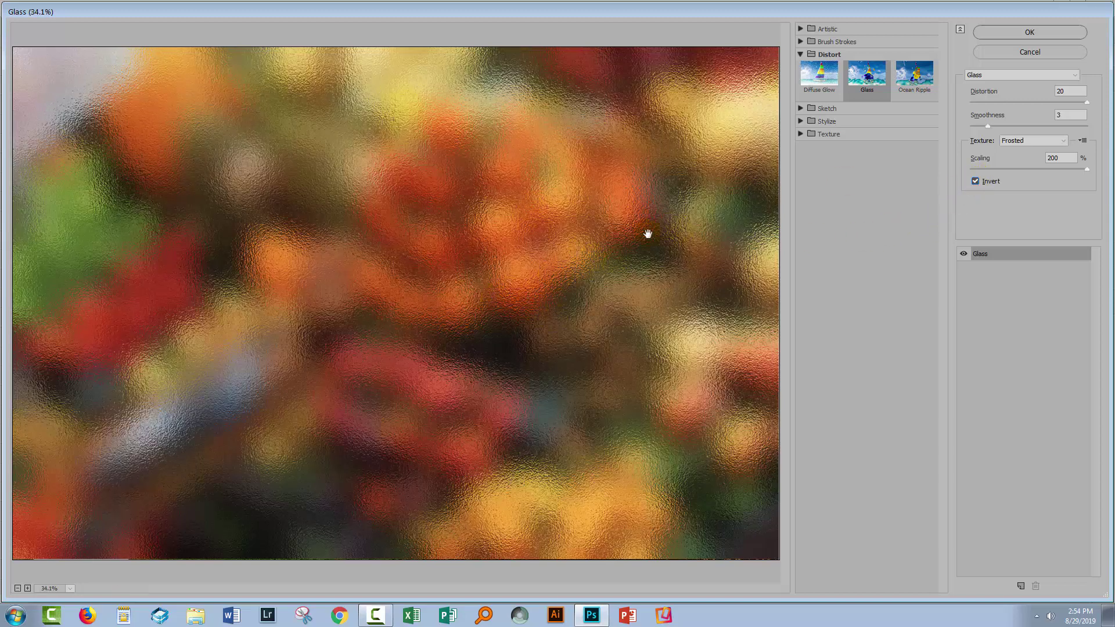
left_click(1019, 58)
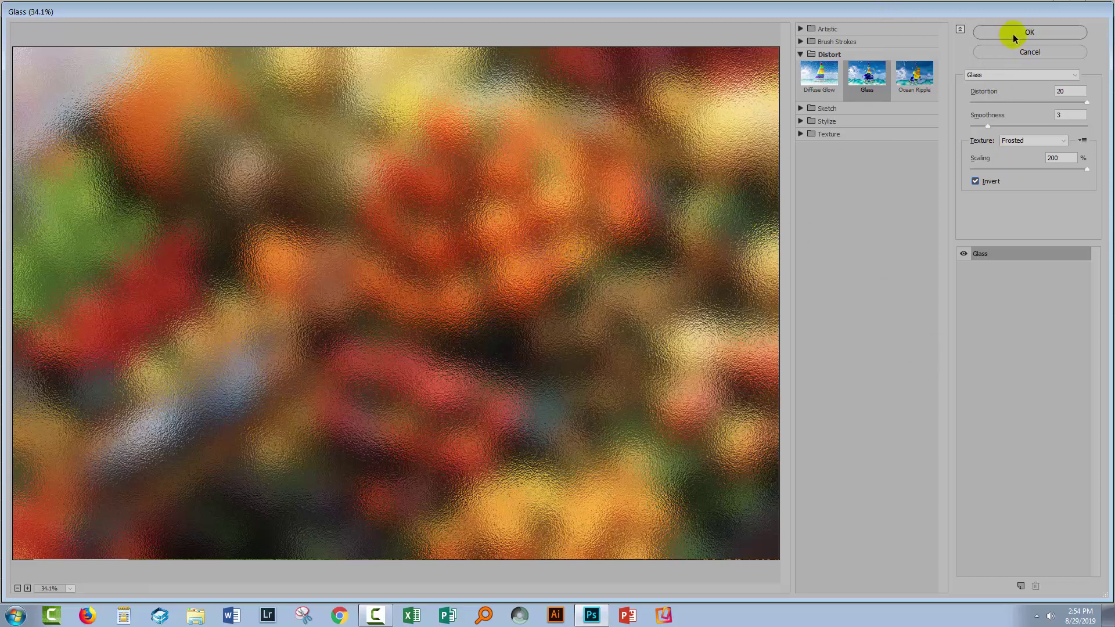
left_click(1013, 34)
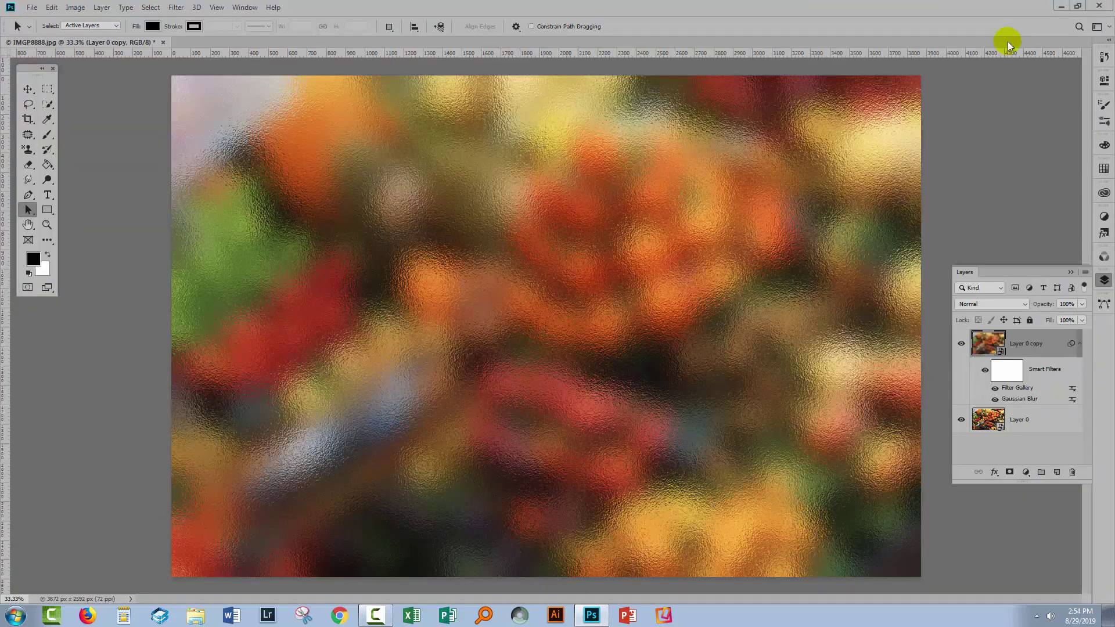
Step: Raise the Gaussian Blur smart filter's radius to 133 pixels
double_click(1010, 399)
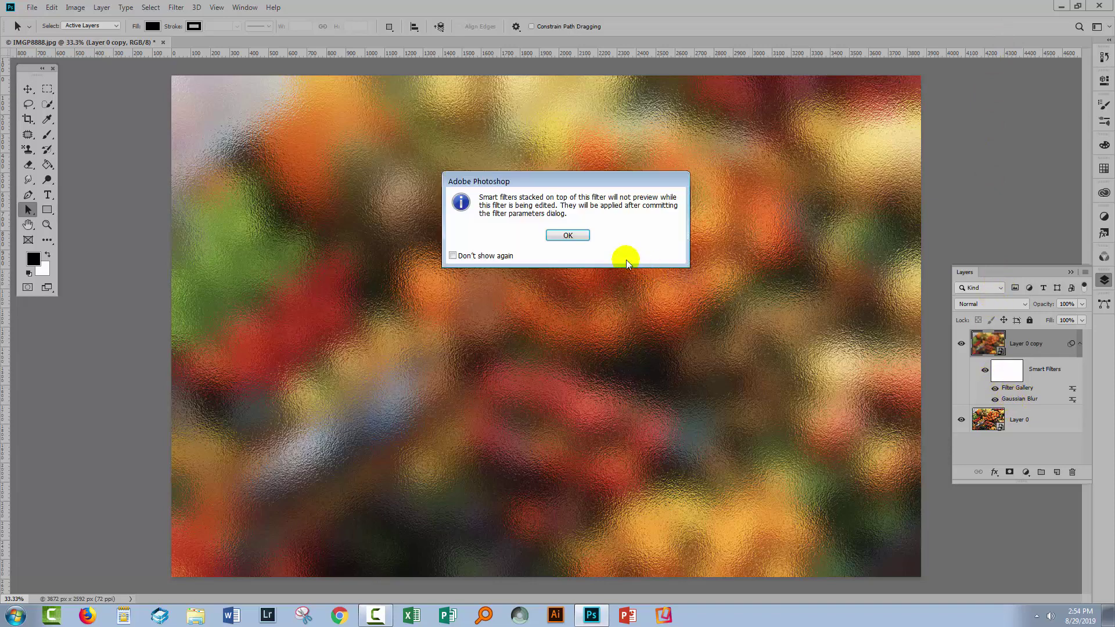
left_click(568, 235)
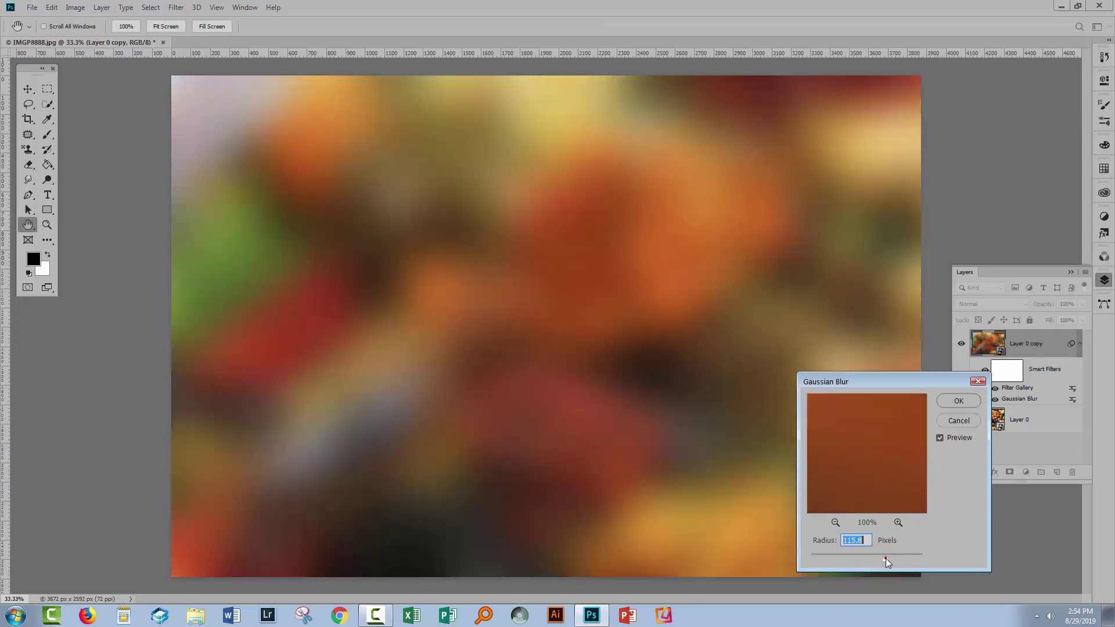
left_click_drag(886, 558, 893, 552)
left_click(957, 407)
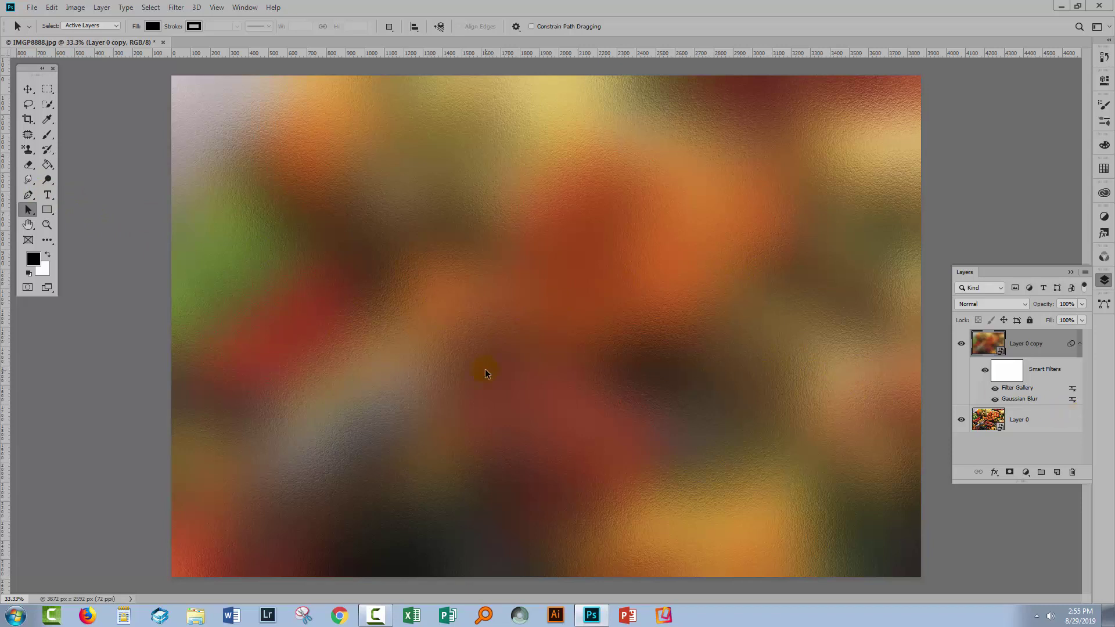
Step: Draw a photo-sampled green rectangle across the middle and set its width to 3872 px
left_click(47, 209)
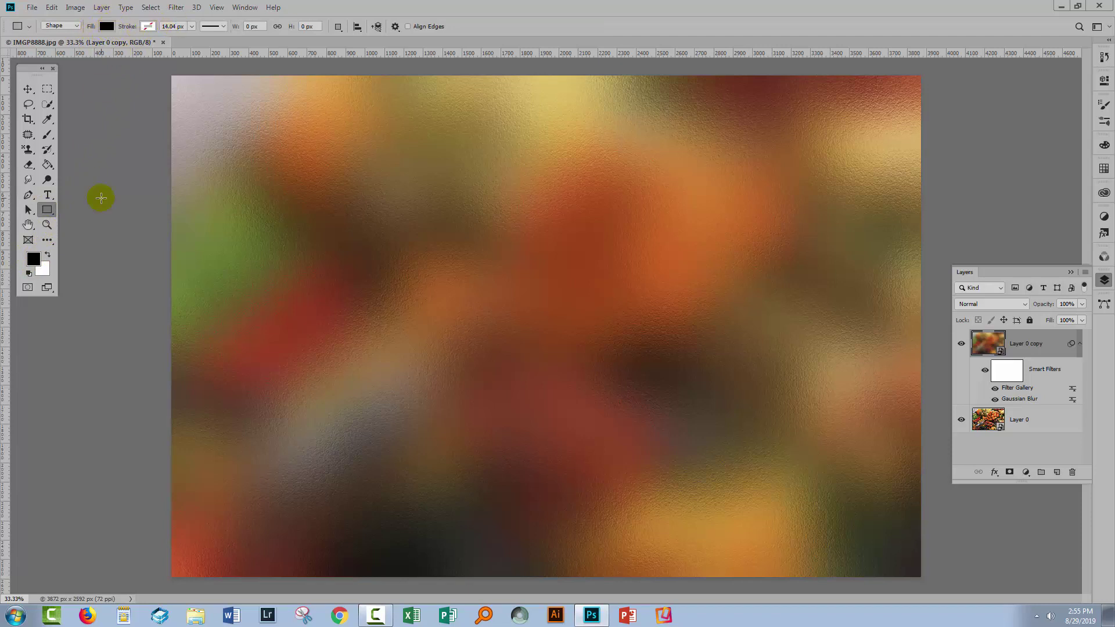
left_click(167, 253, "alt")
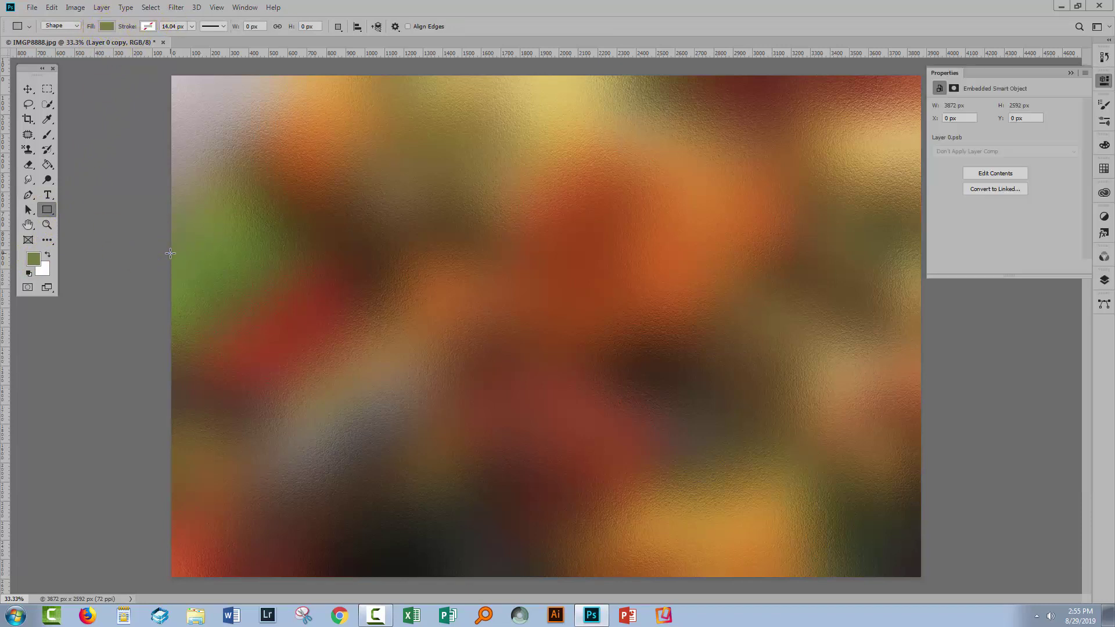
left_click_drag(170, 253, 920, 429)
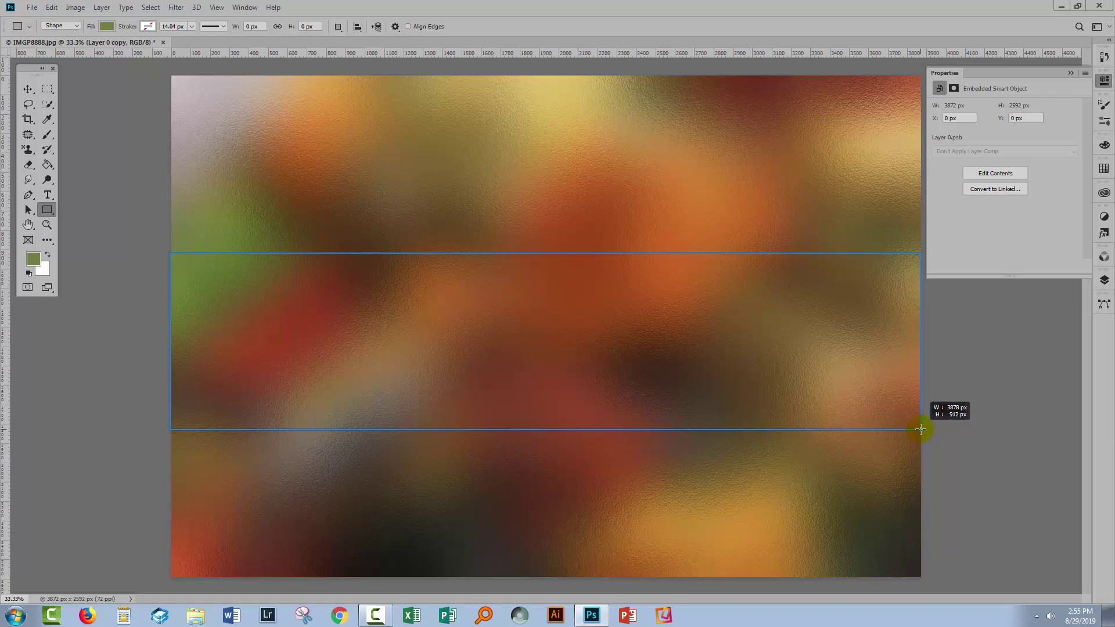
left_click_drag(920, 429, 920, 430)
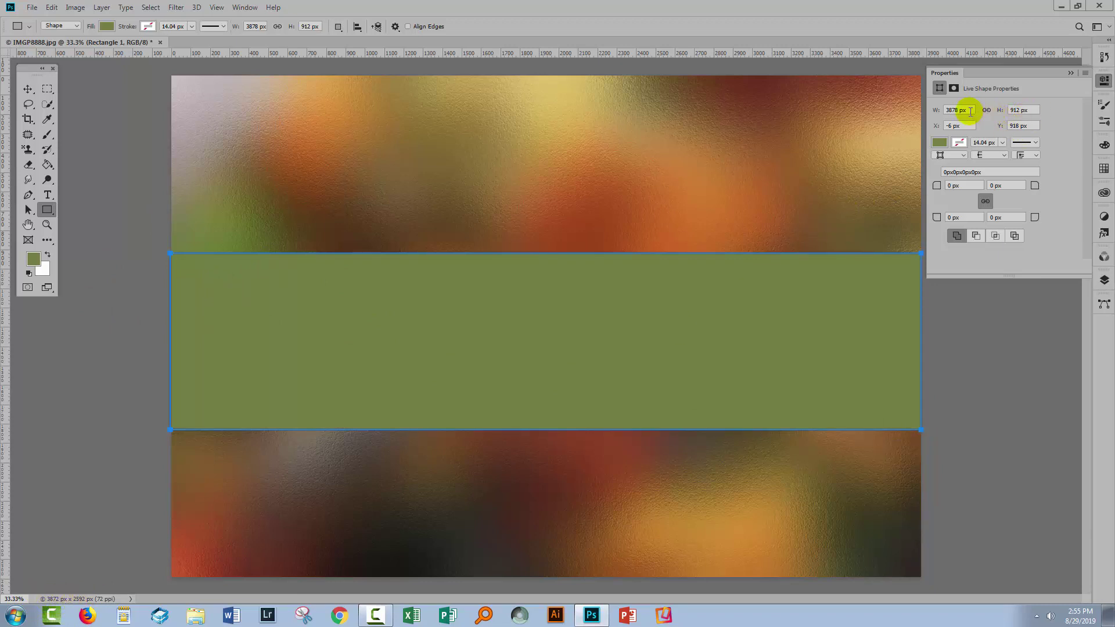
left_click(968, 110)
key("Tab")
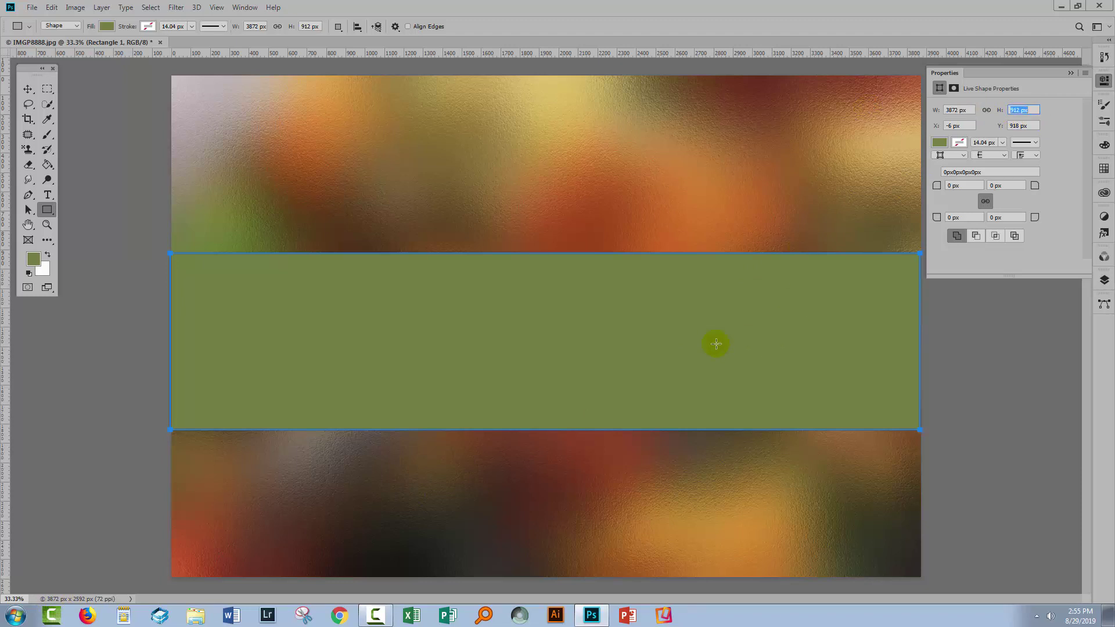
Step: Align the green band to the canvas's left edge
left_click(28, 88)
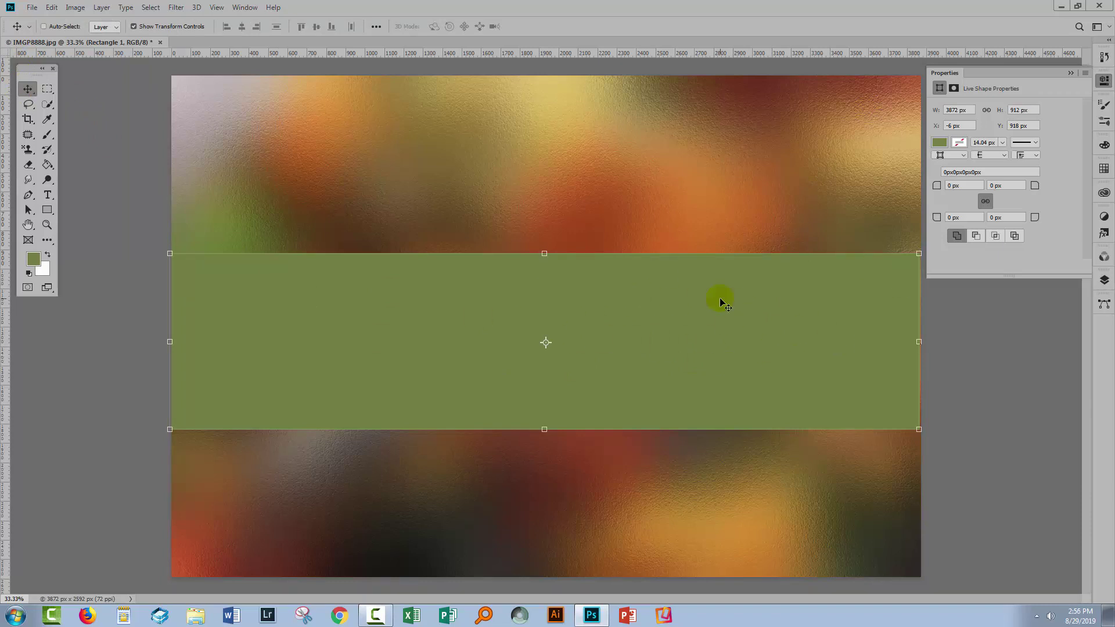
left_click(400, 323)
key("ctrl+a")
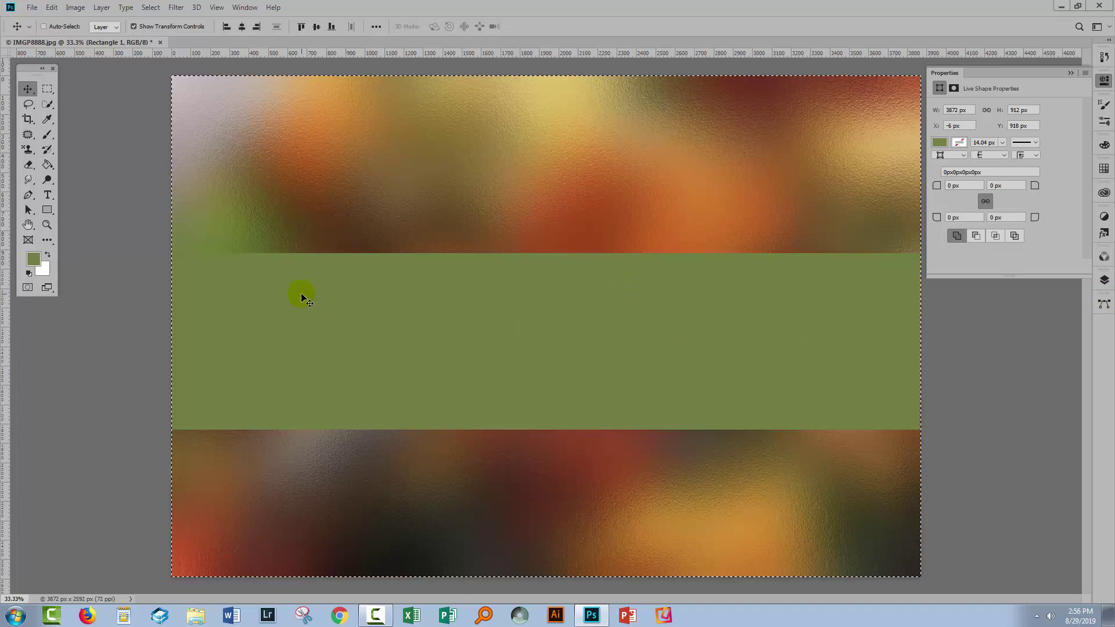
left_click(242, 28)
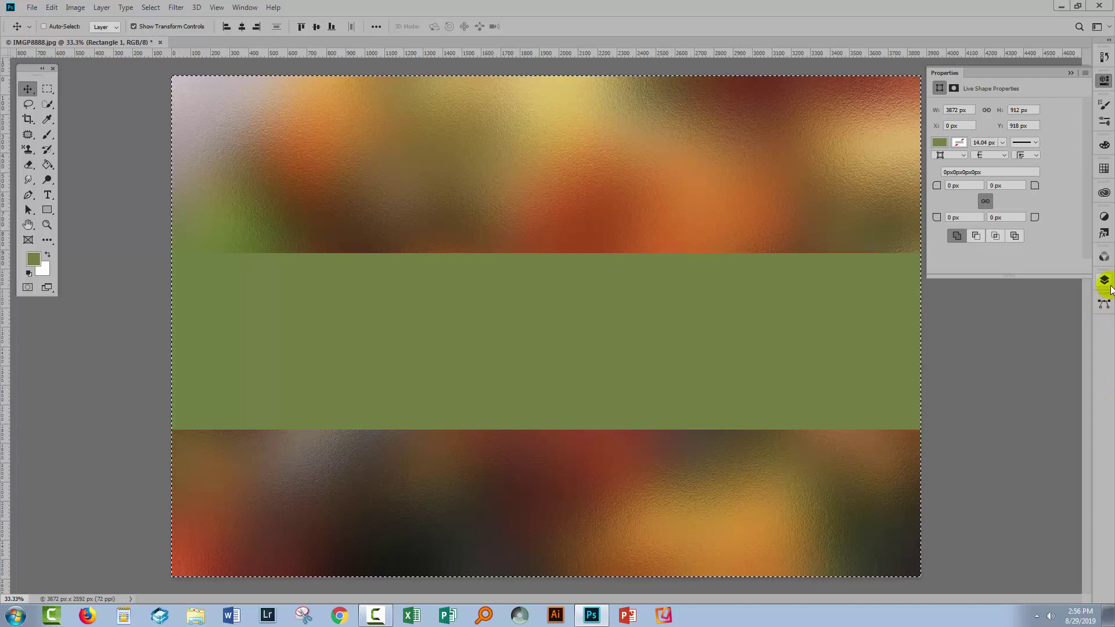
left_click(1104, 281)
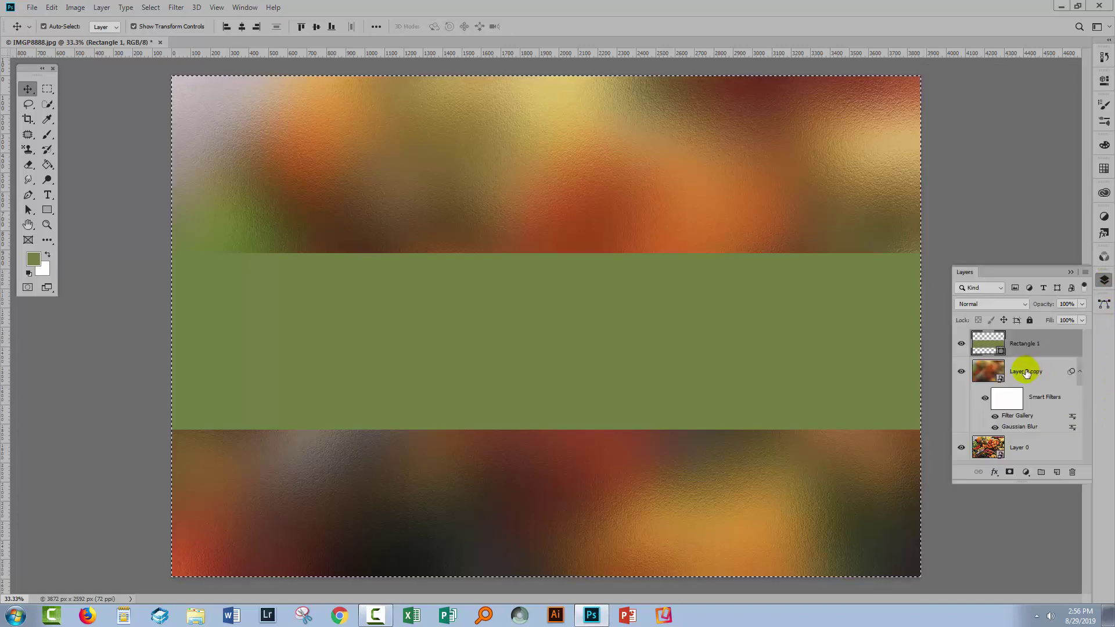
Step: Move Rectangle 1 beneath Layer 0 copy and clip the blurred copy to it
key("ctrl+d")
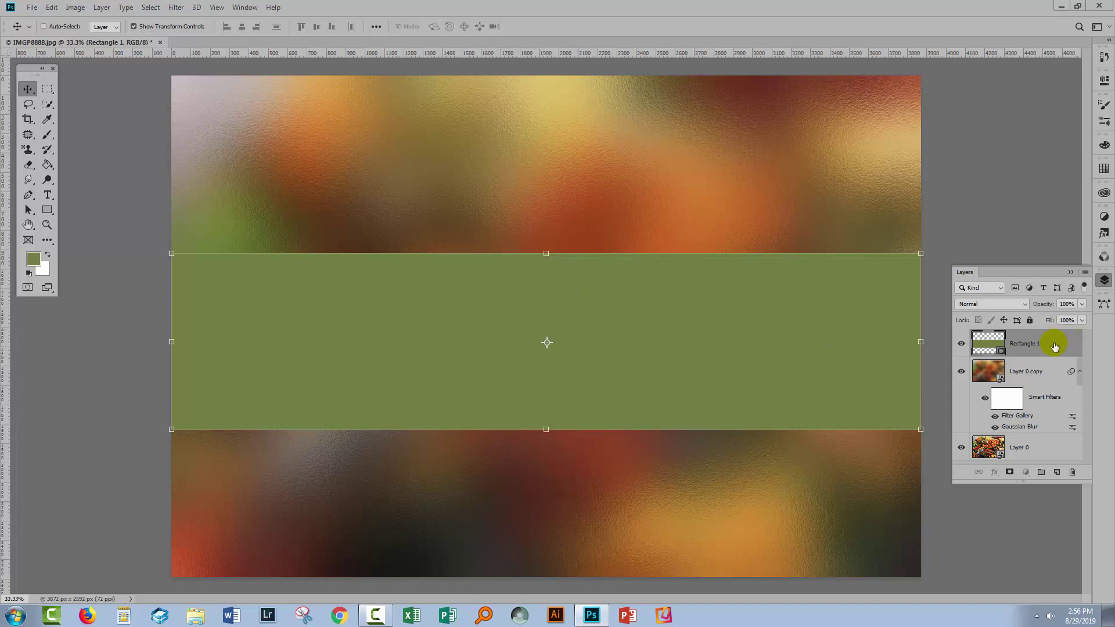
left_click_drag(1055, 347, 1048, 433)
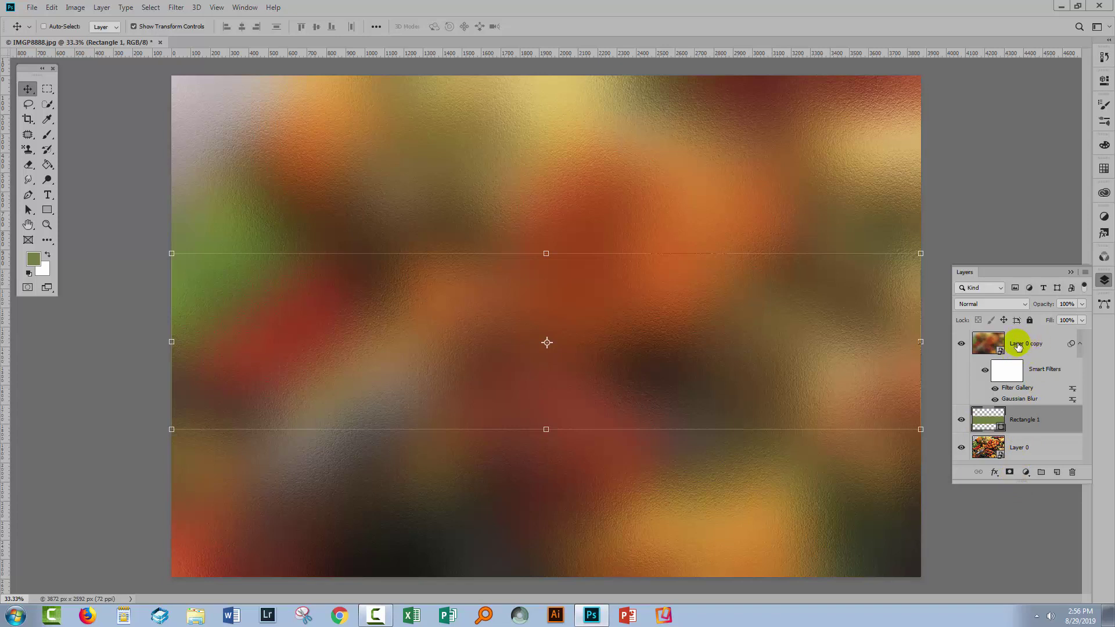
left_click(1023, 342)
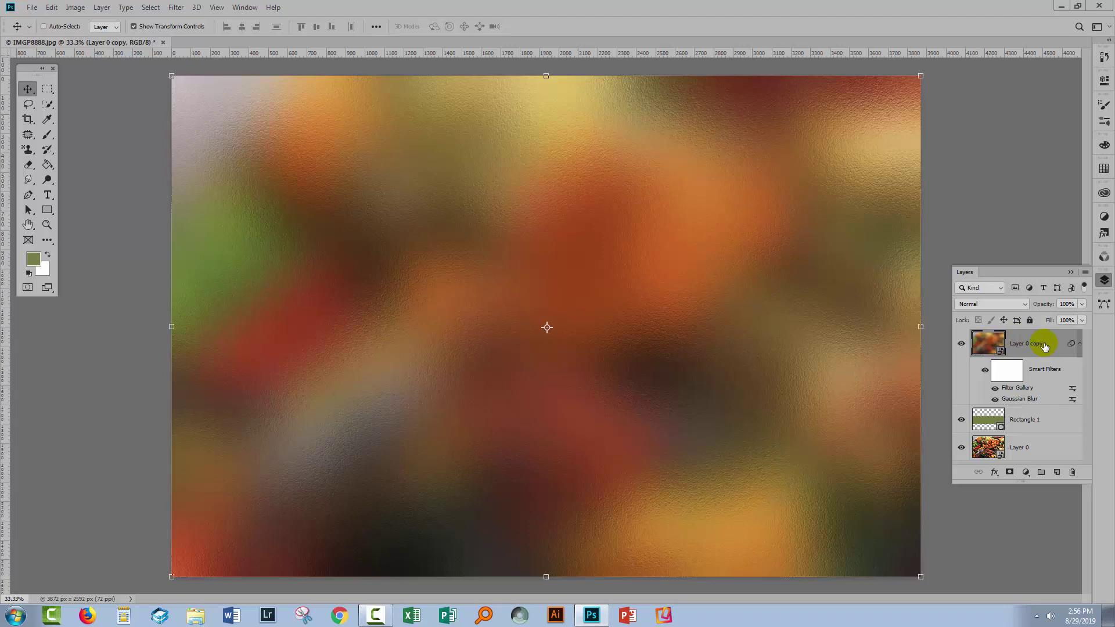
left_click(97, 7)
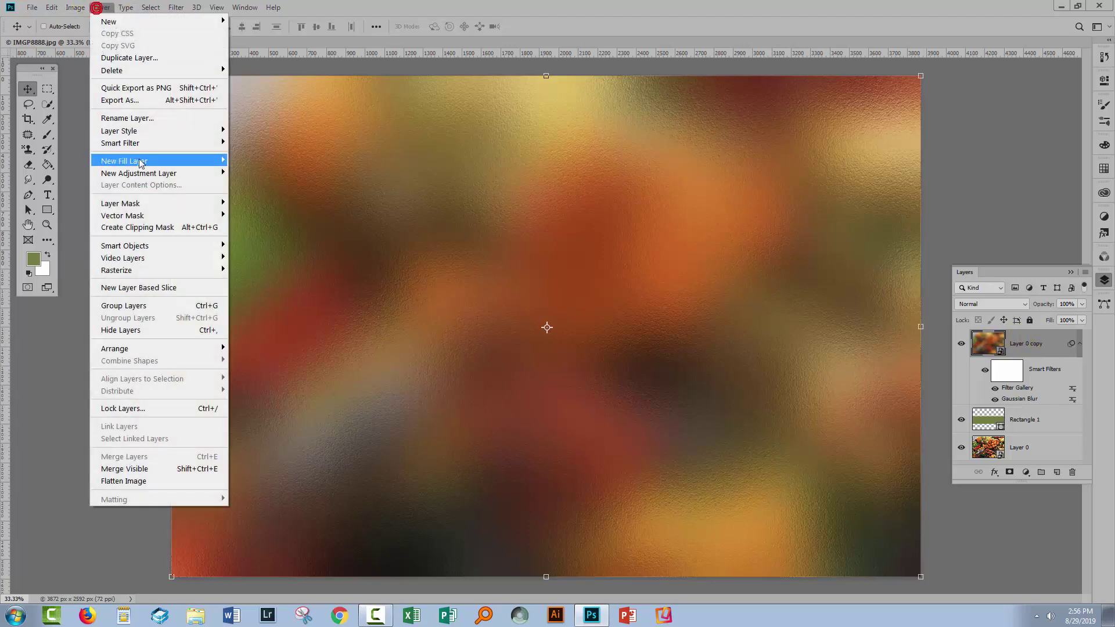
left_click(184, 227)
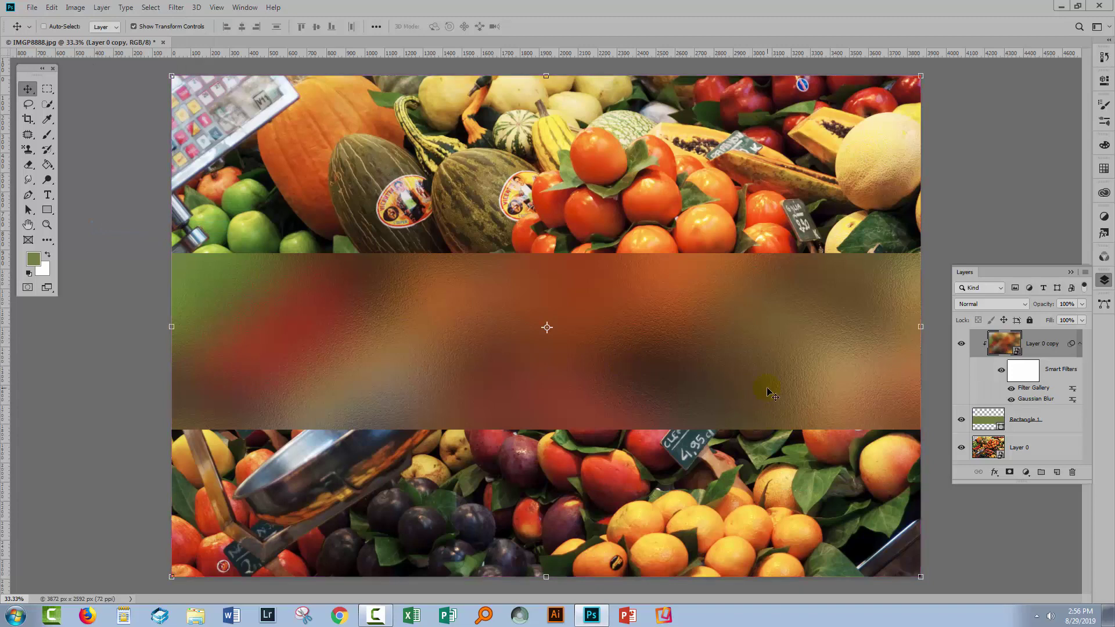
key("ctrl+alt+g")
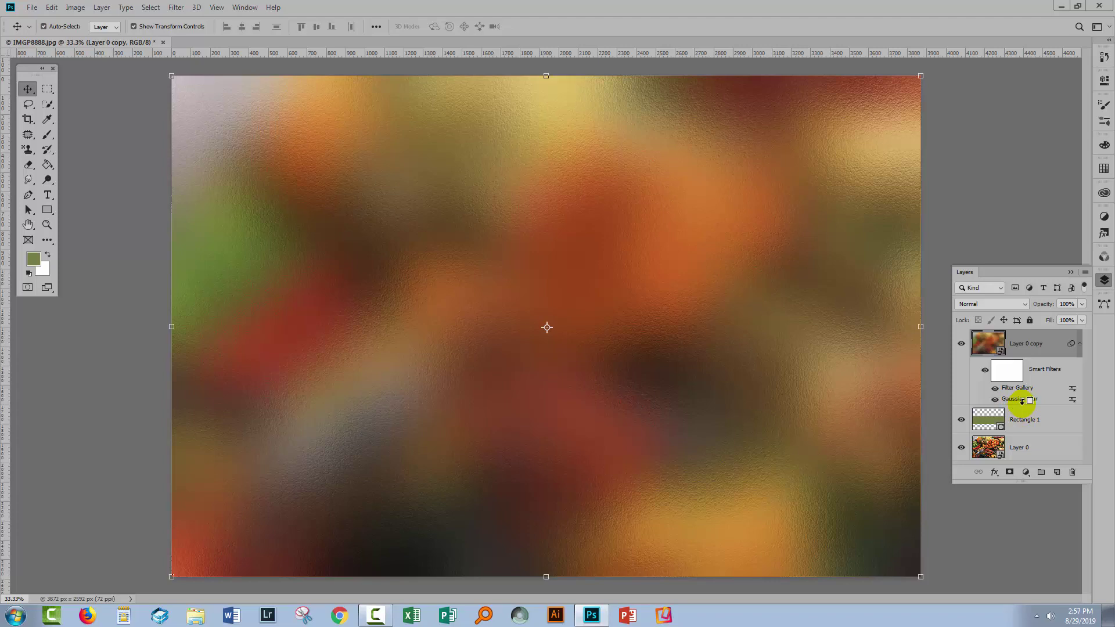
left_click_drag(1022, 400, 1020, 405)
left_click(1021, 400, "alt")
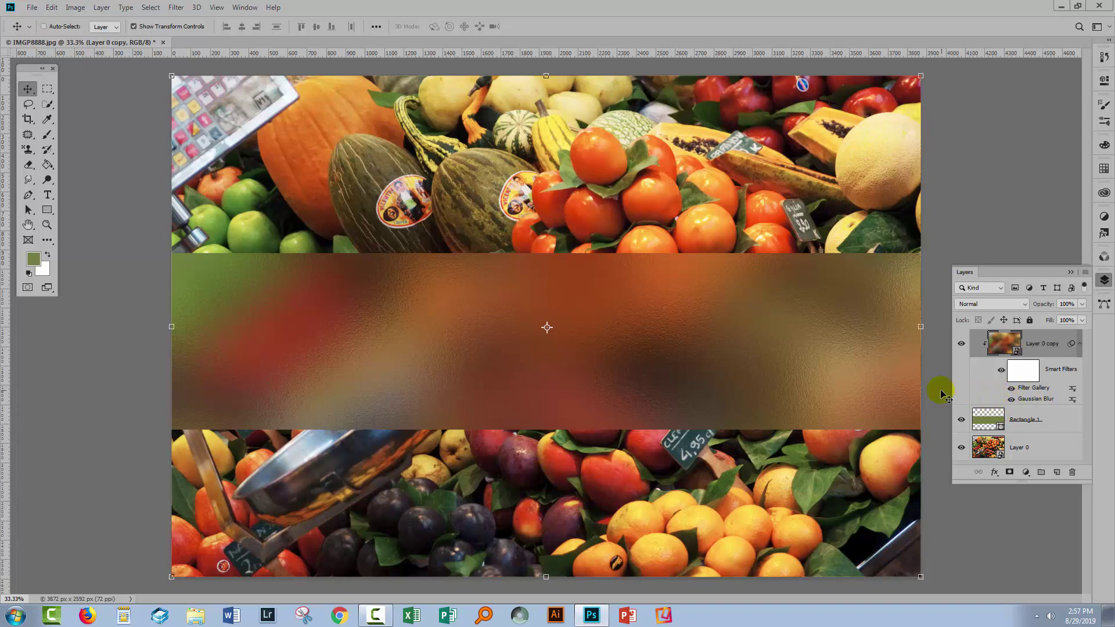
key("ctrl")
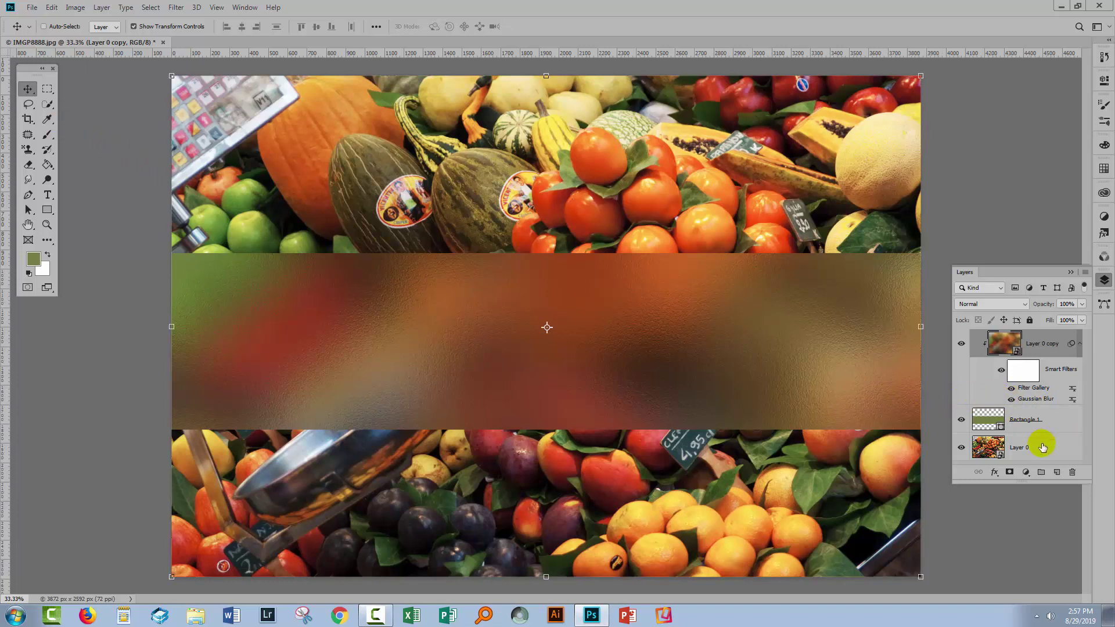
Step: Resize Rectangle 1, raising its top edge slightly and extending its bottom edge downward
left_click(987, 419)
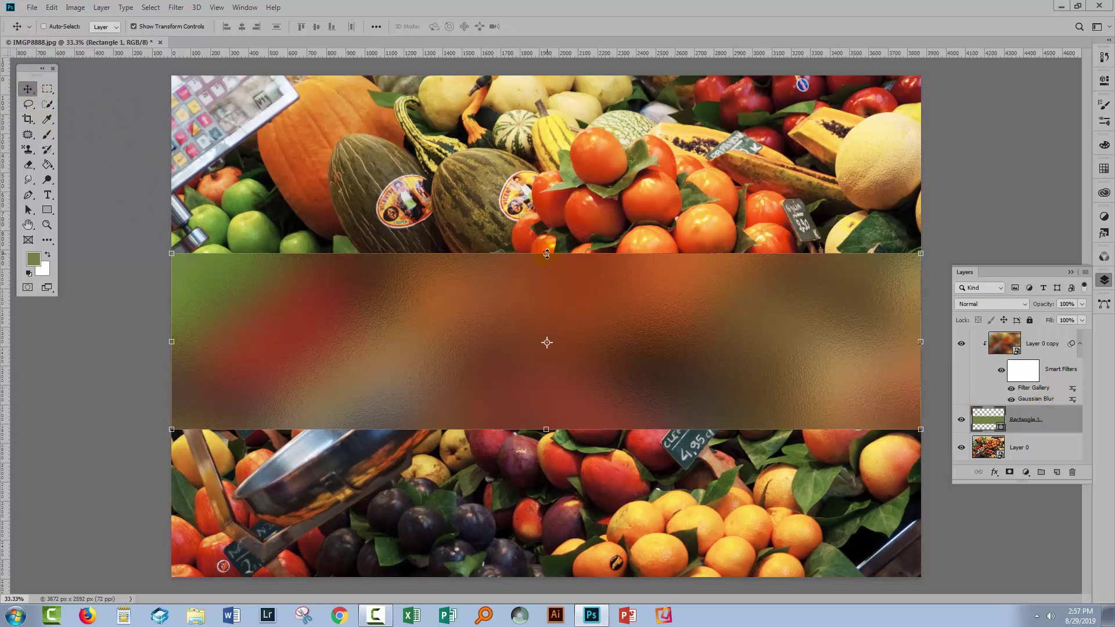
left_click_drag(545, 253, 546, 243)
left_click_drag(546, 430, 546, 473)
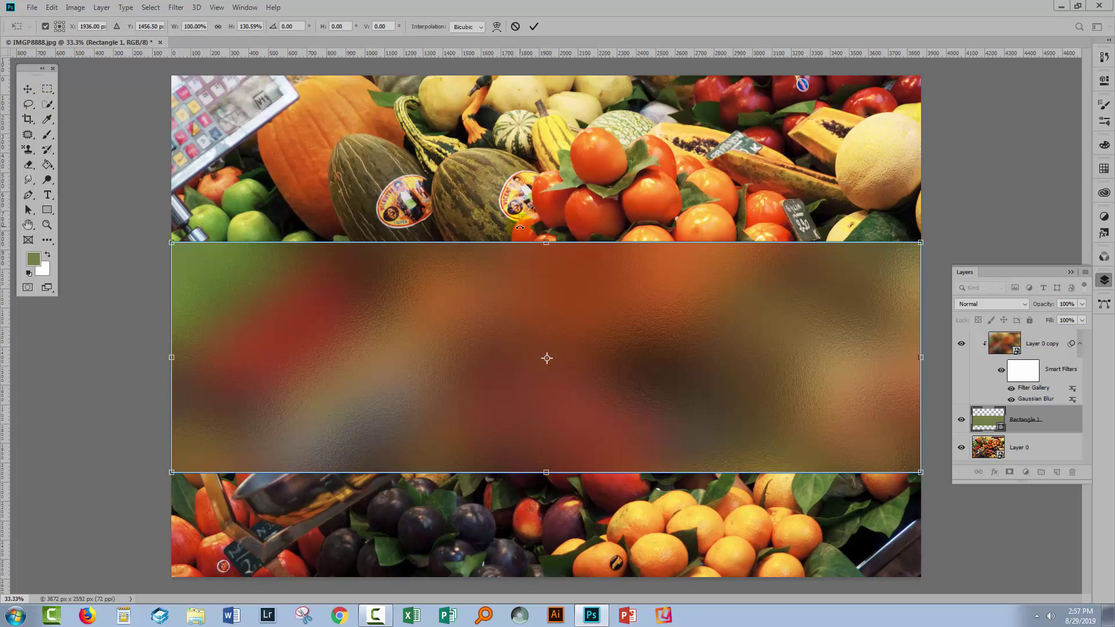
left_click(533, 26)
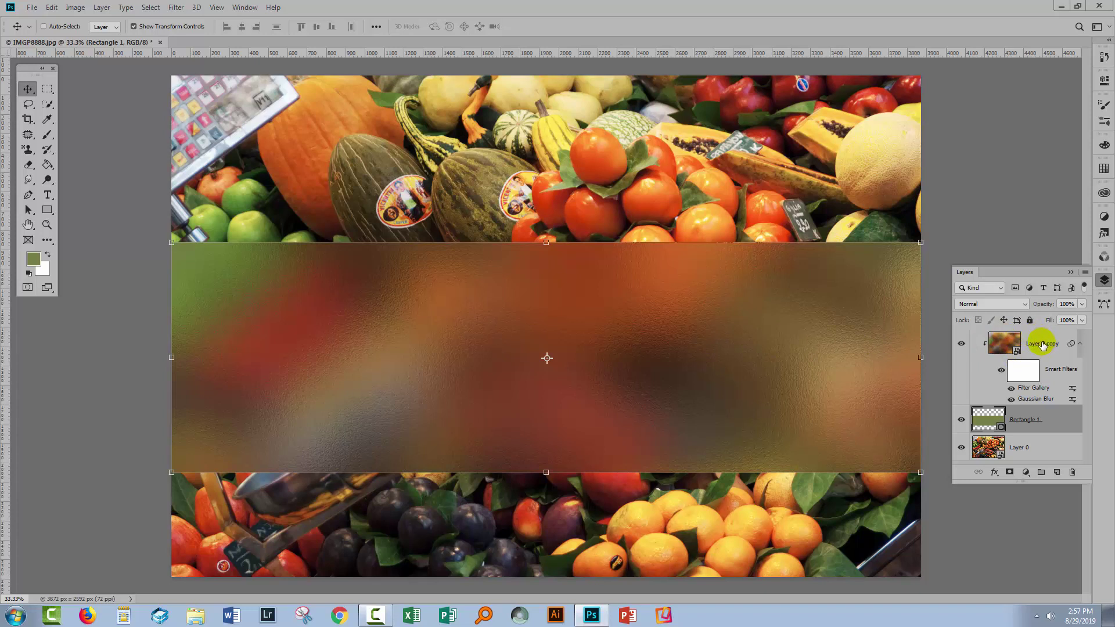
left_click(1039, 345)
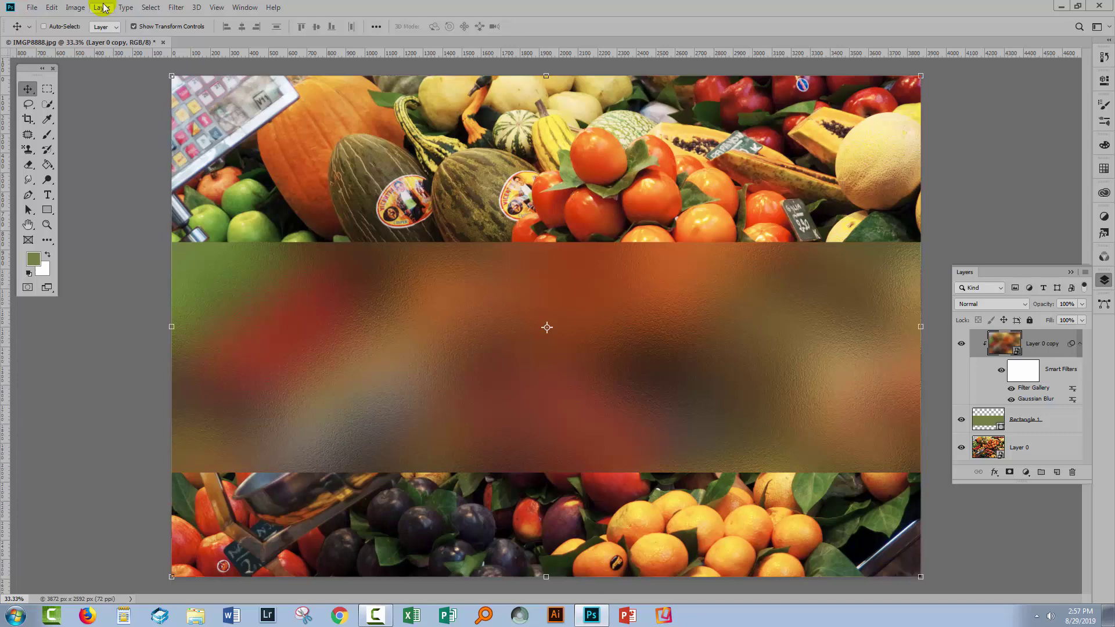
Step: Apply a Curves adjustment to Layer 0 copy, raising input 92 to output 146
left_click(75, 9)
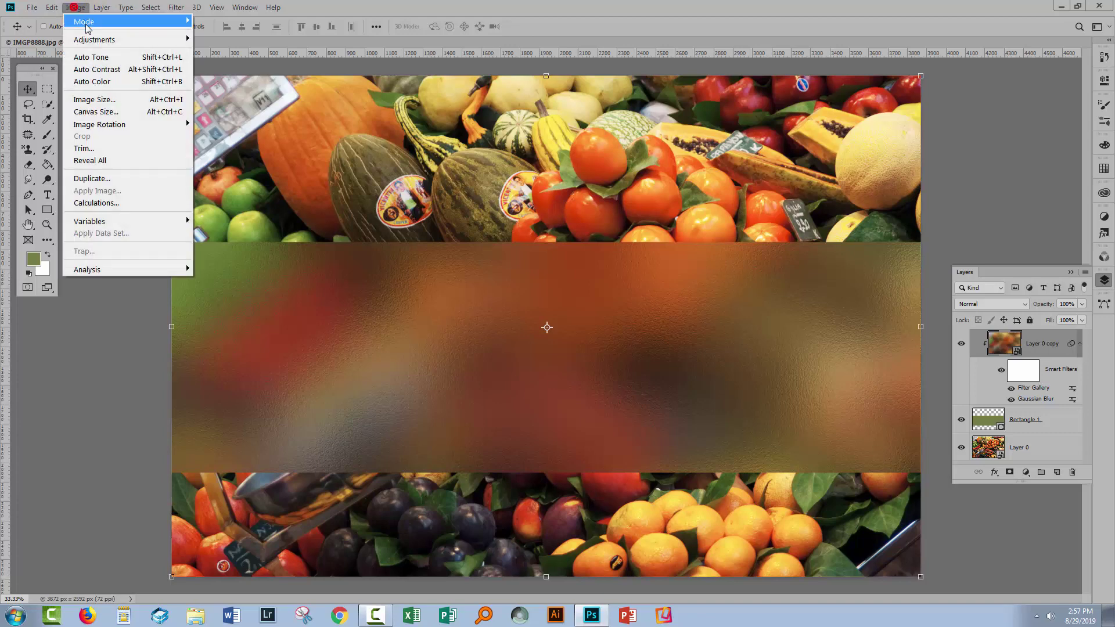
mouse_move(90, 45)
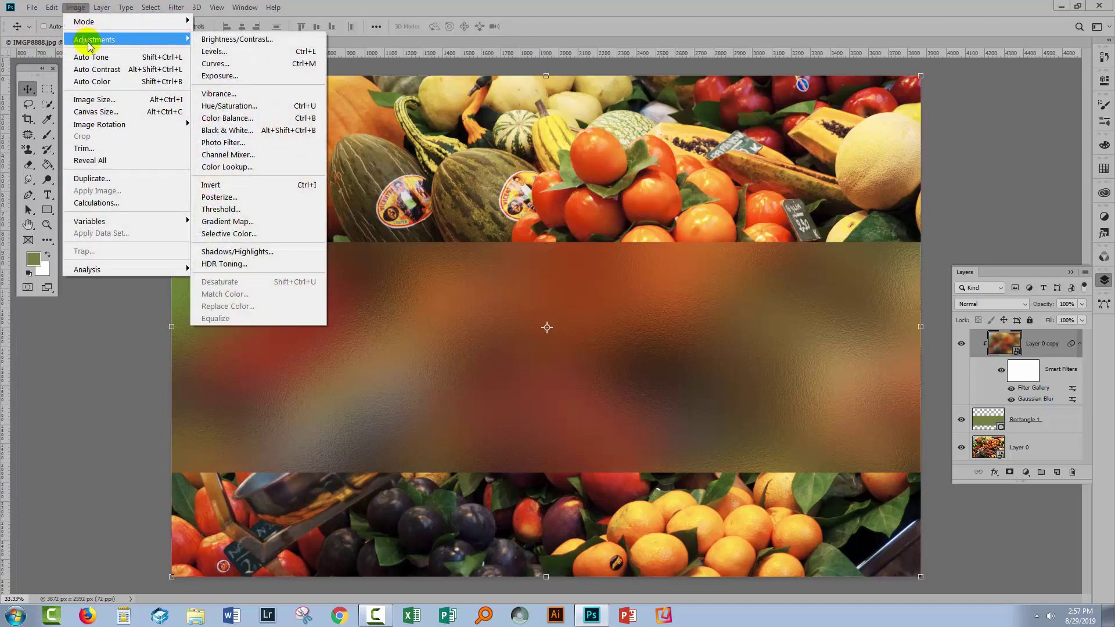
left_click(212, 64)
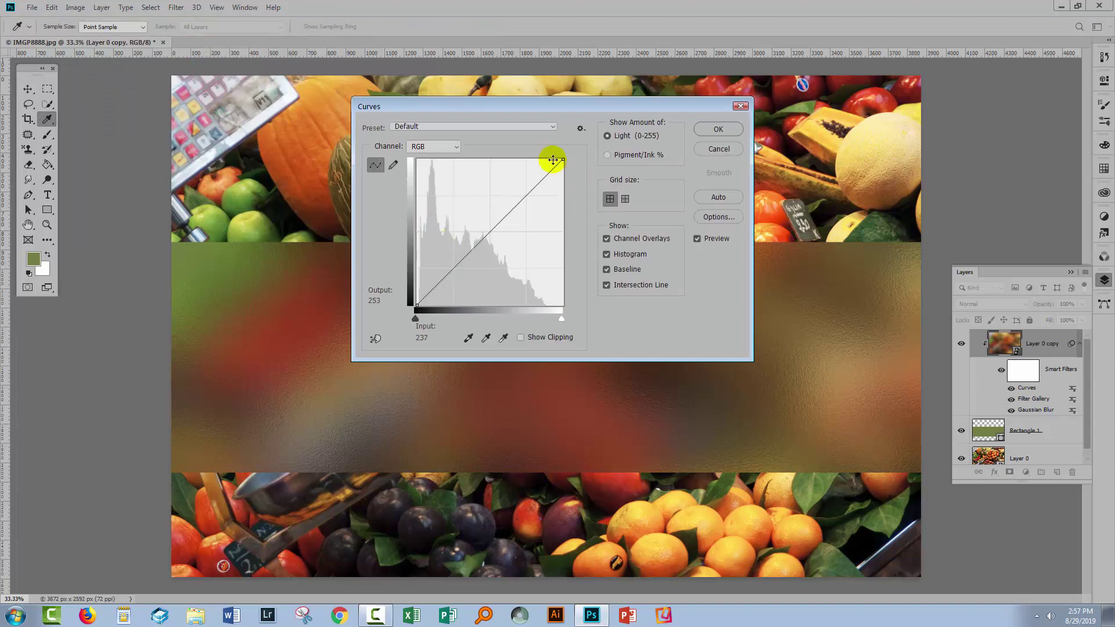
left_click_drag(473, 105, 643, 272)
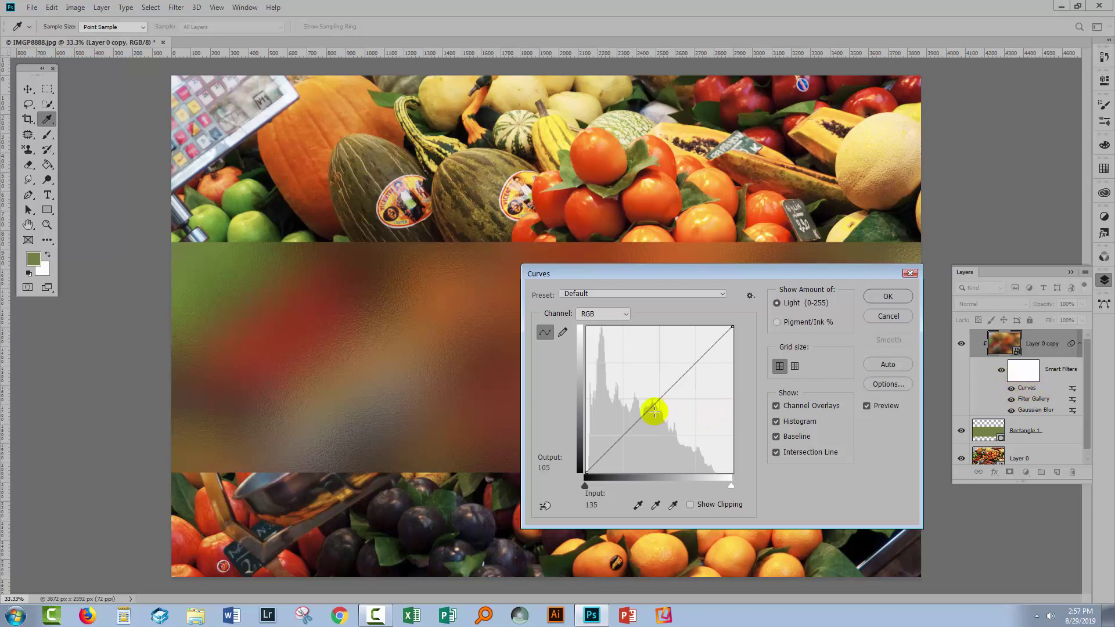
left_click_drag(653, 405, 645, 393)
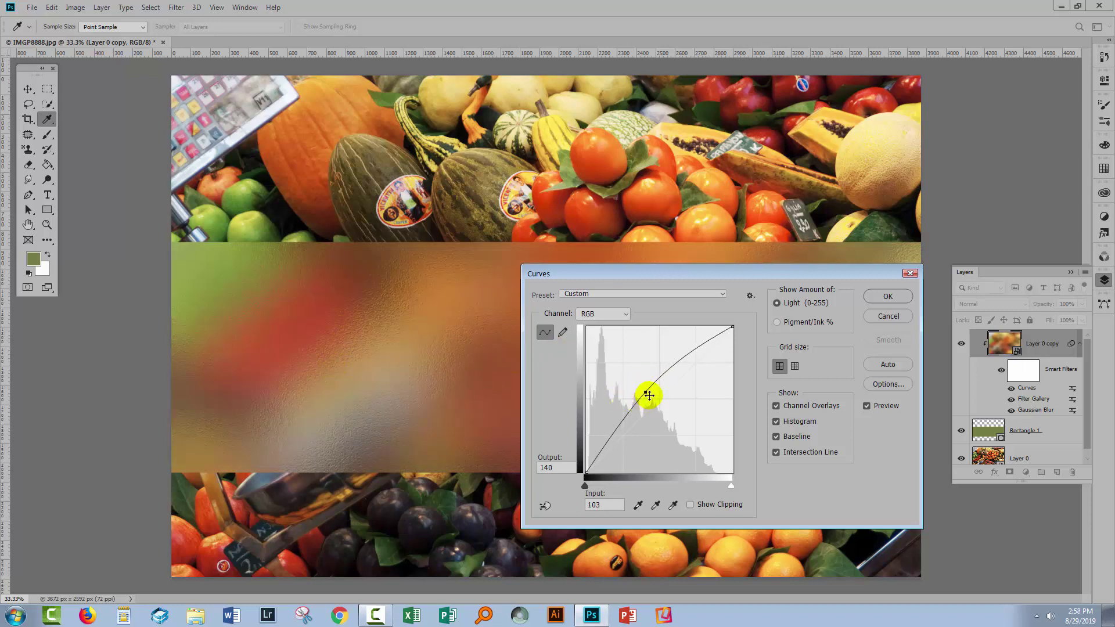
left_click_drag(645, 393, 639, 388)
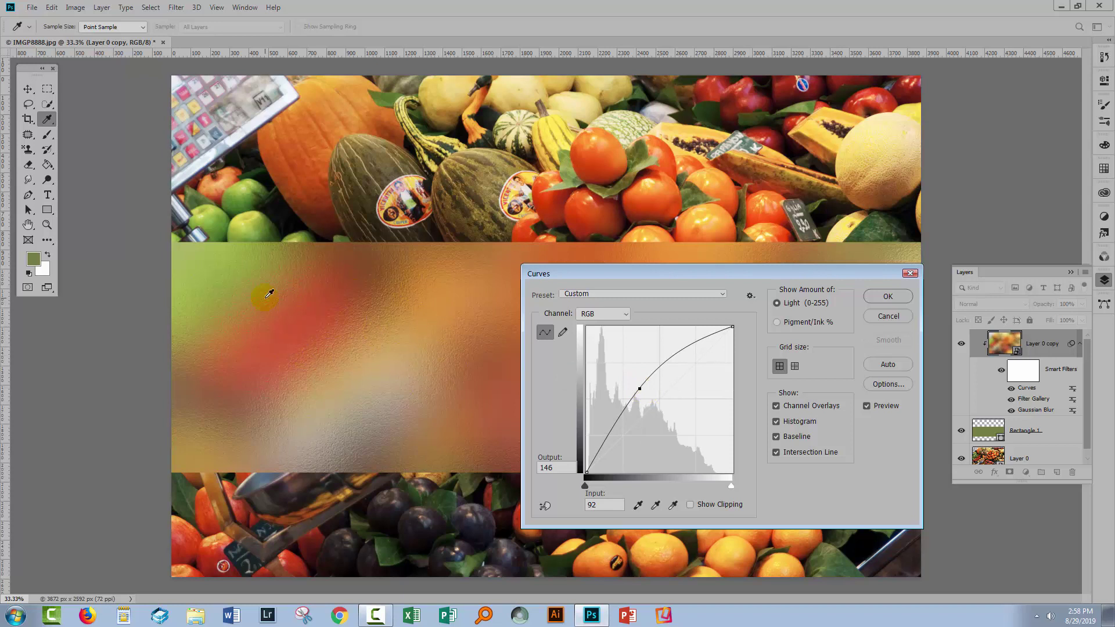
left_click(889, 296)
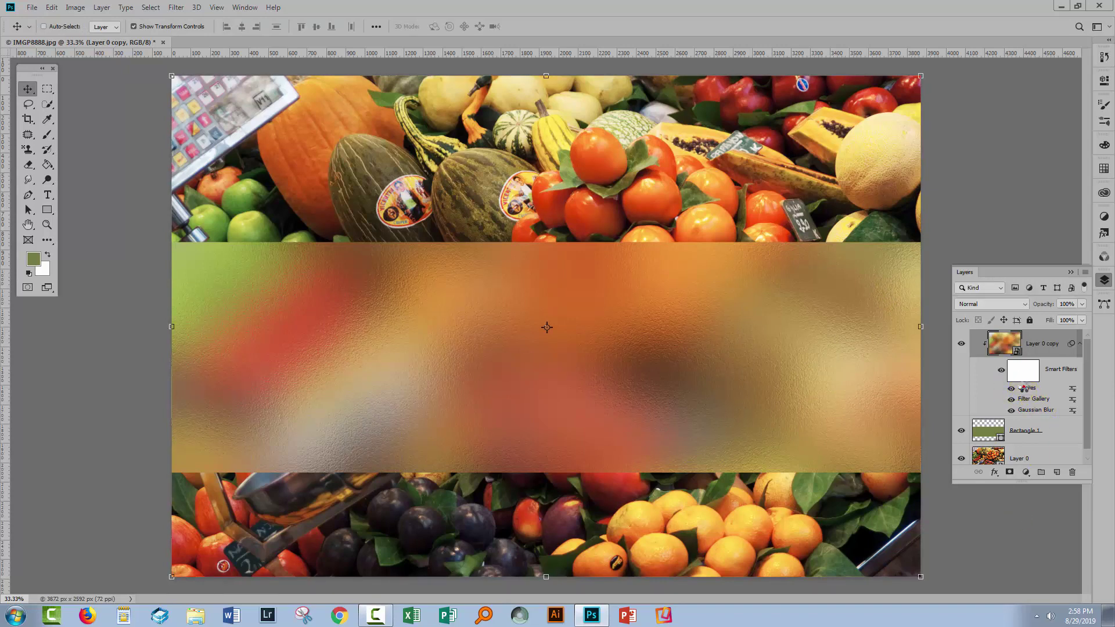
double_click(1022, 387)
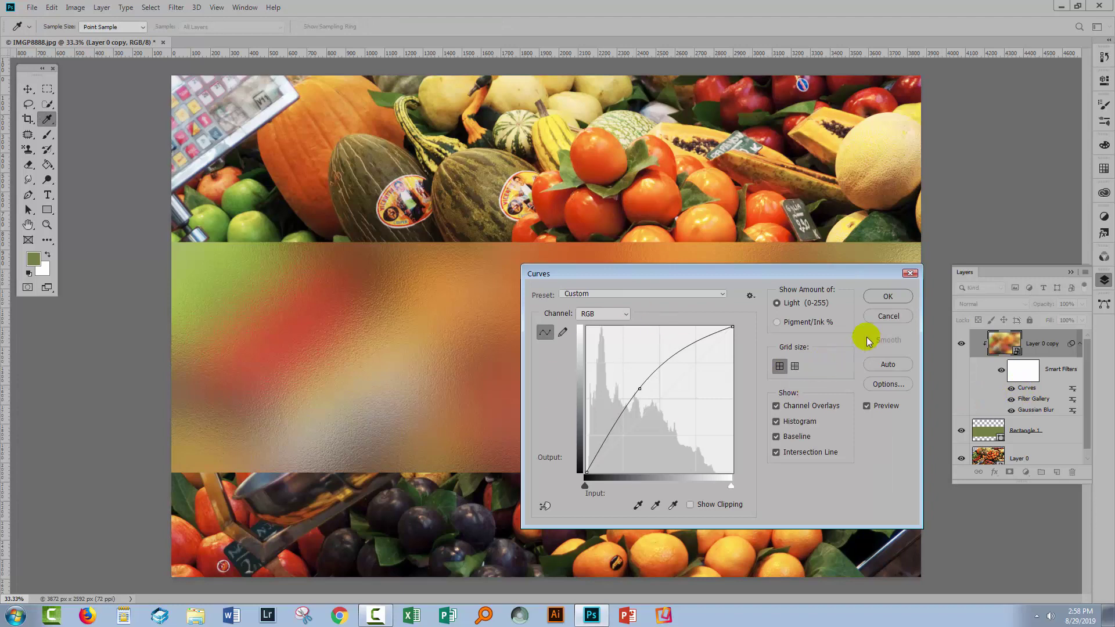
left_click(887, 317)
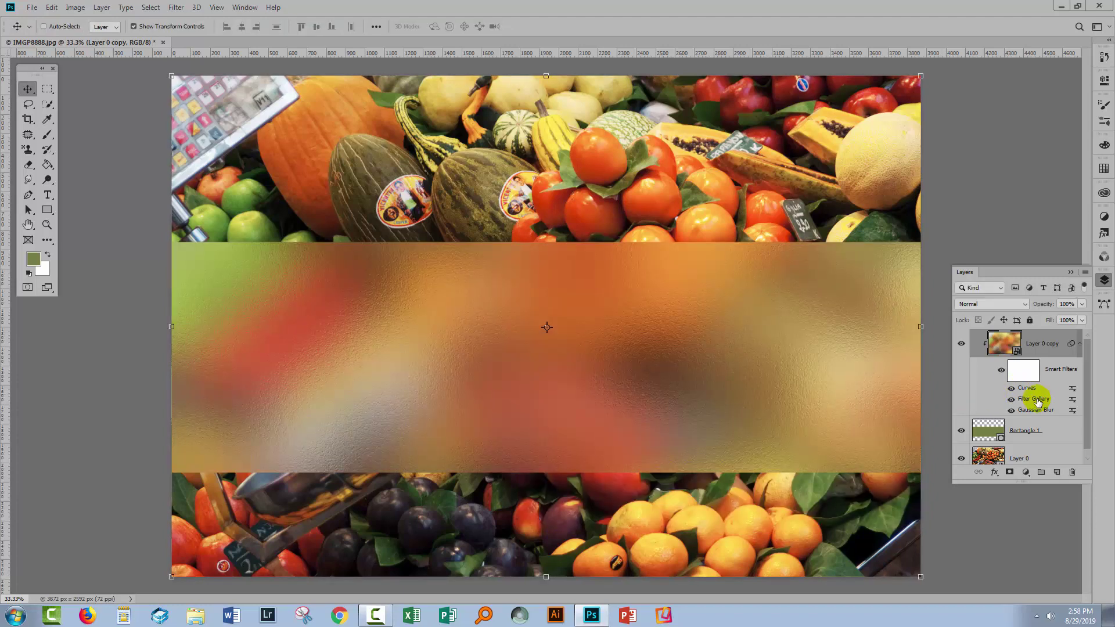
double_click(1035, 399)
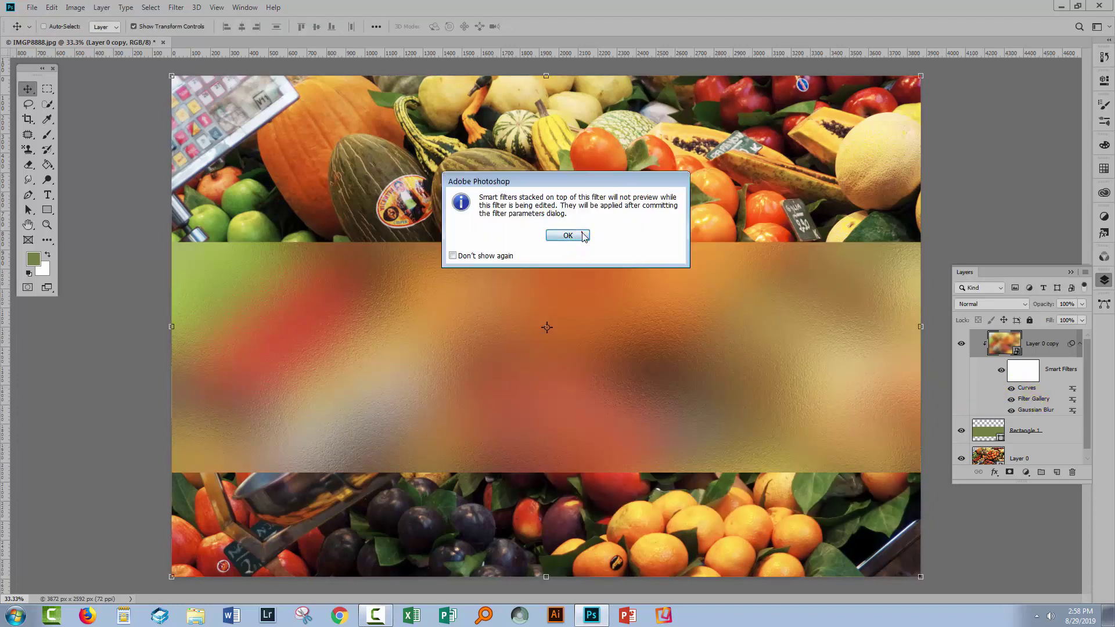
key("Return")
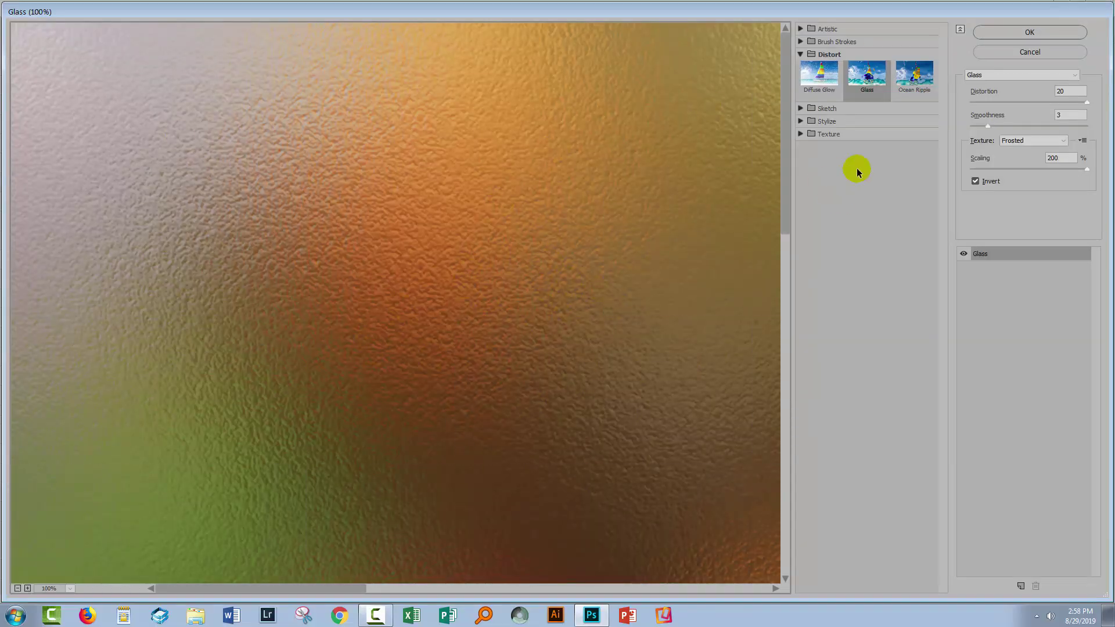
left_click(1030, 33)
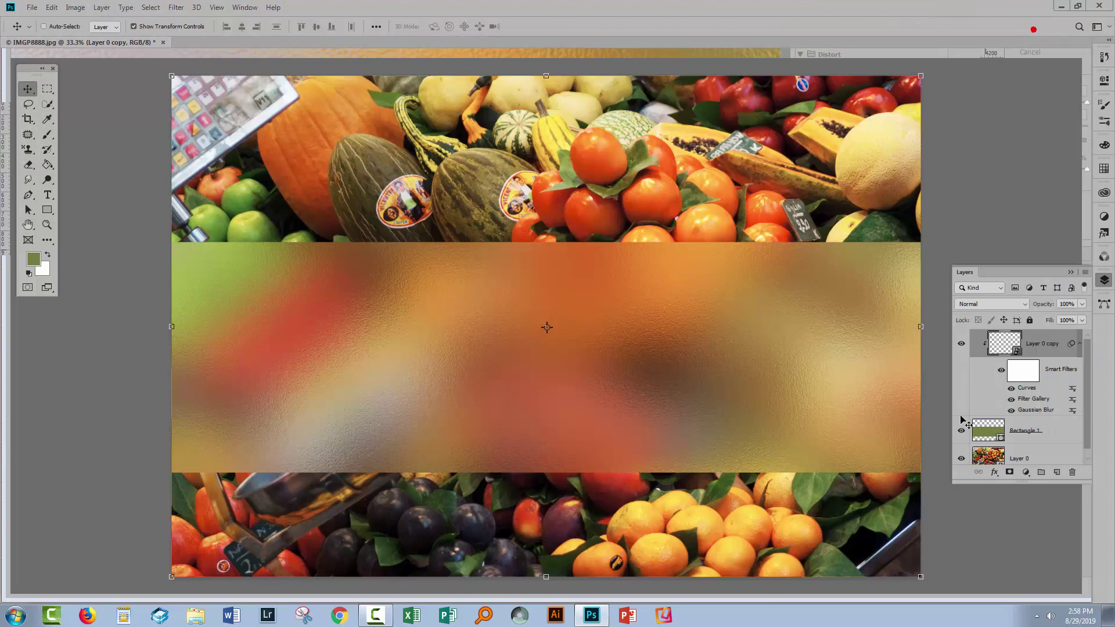
double_click(1030, 410)
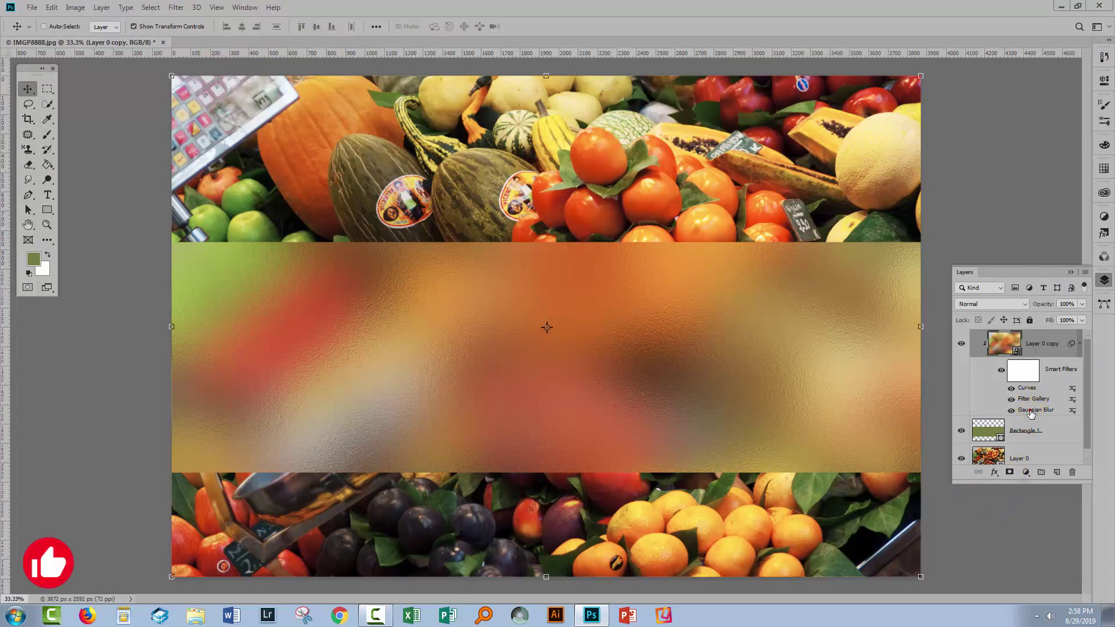
left_click(575, 238)
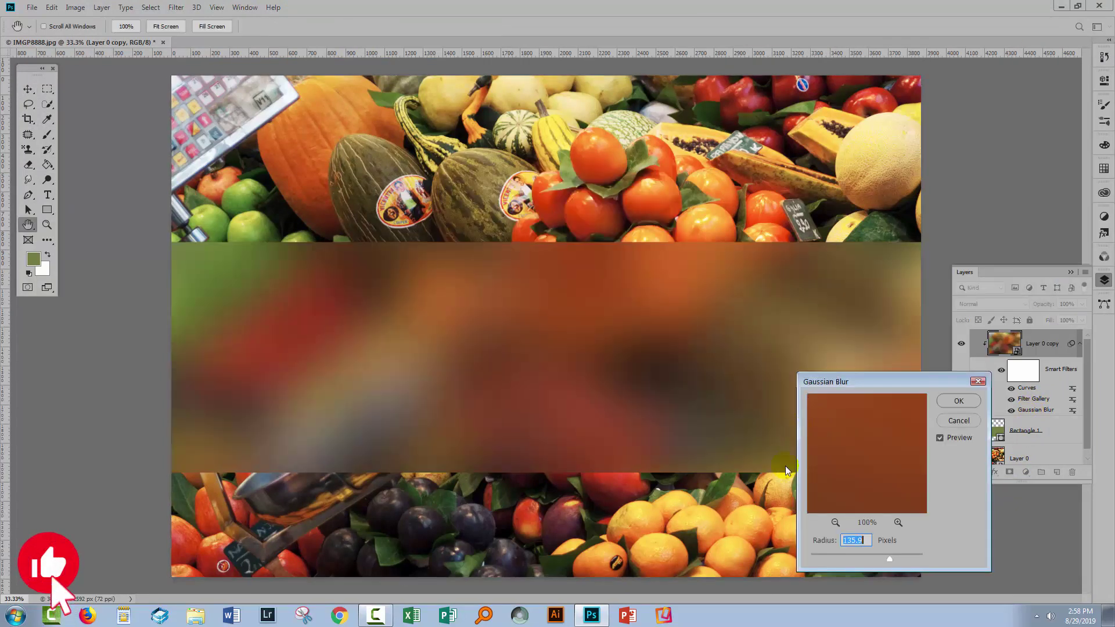
left_click(955, 400)
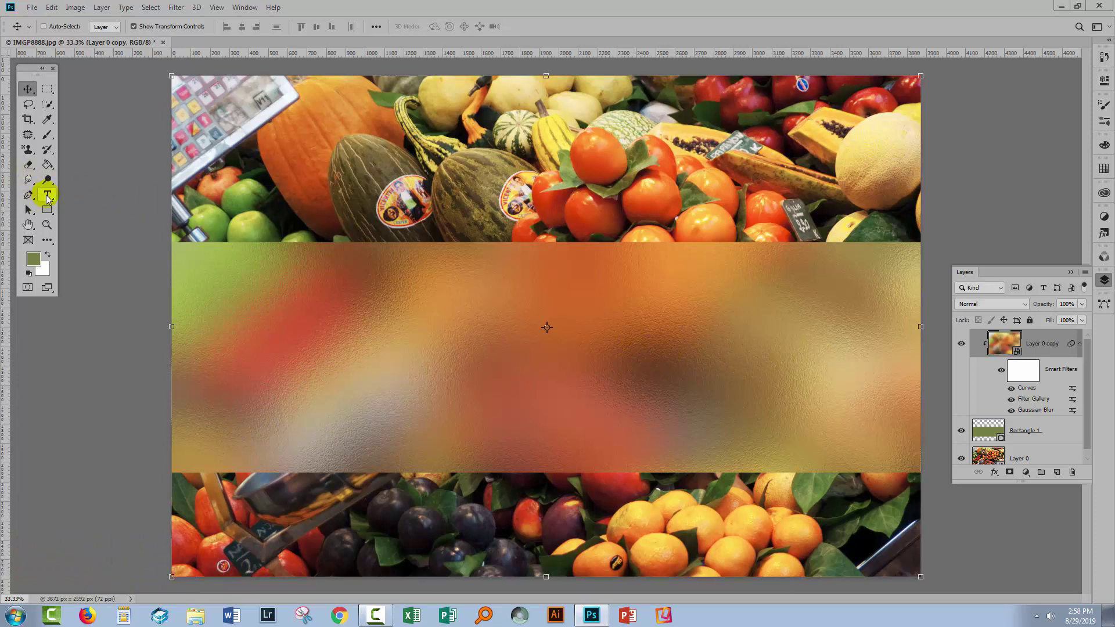
Step: Set the Horizontal Type tool to the Aquino font at 200 pt
left_click(48, 195)
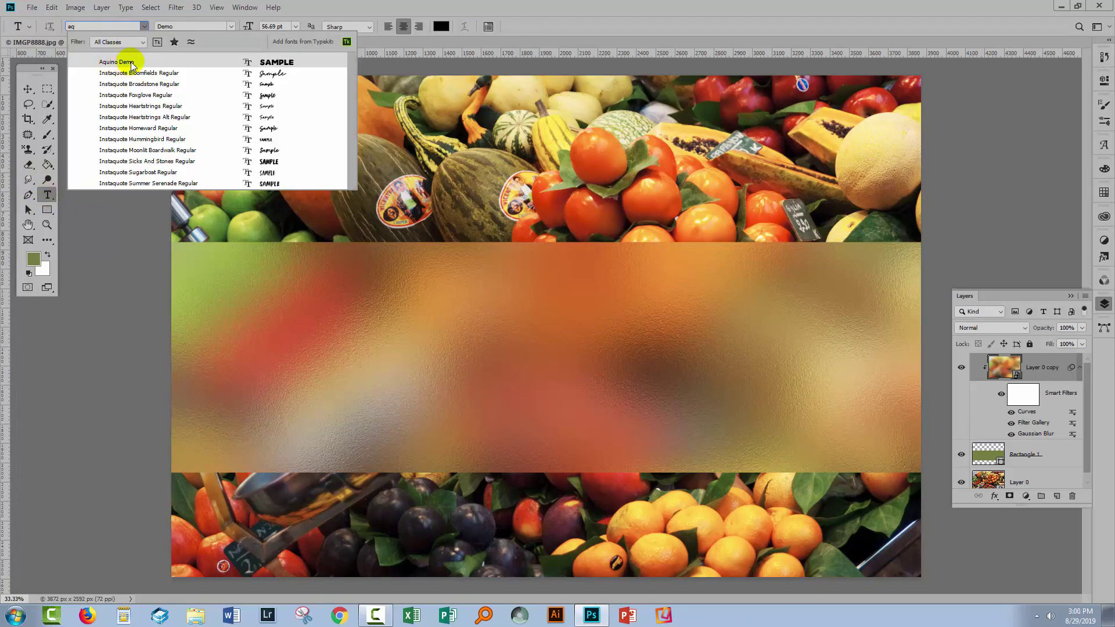
left_click(129, 63)
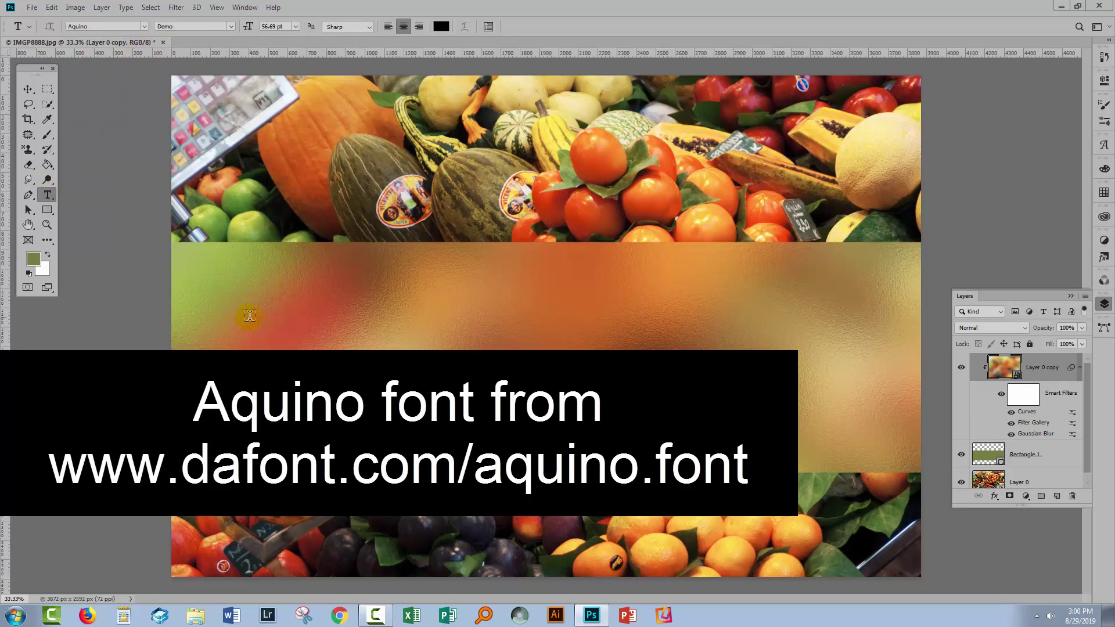
left_click(296, 26)
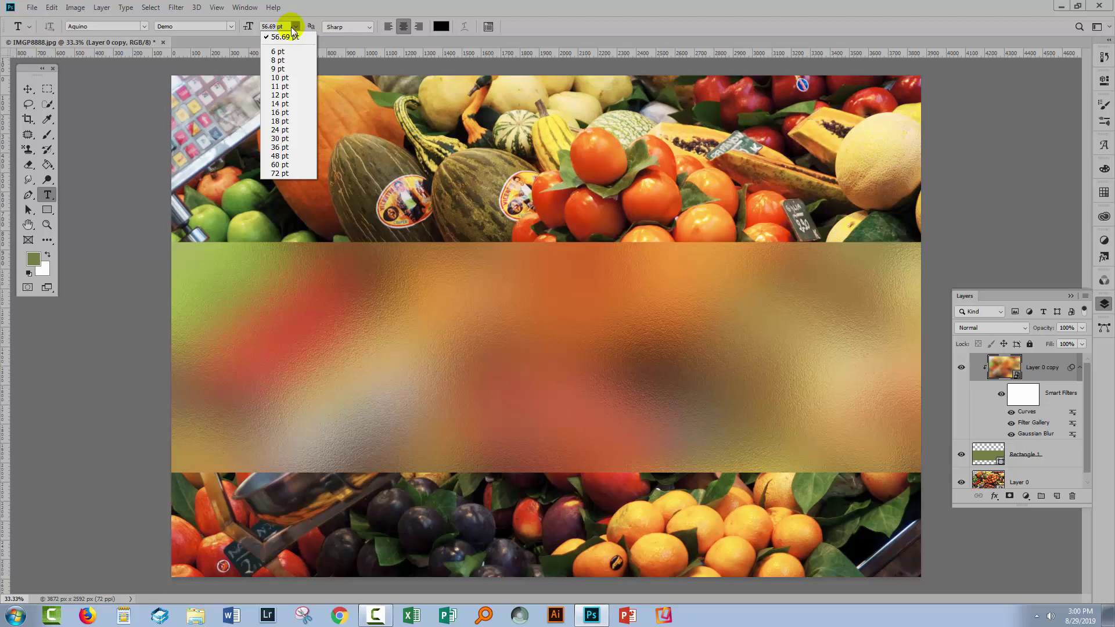
left_click(282, 27)
left_click_drag(261, 26, 287, 26)
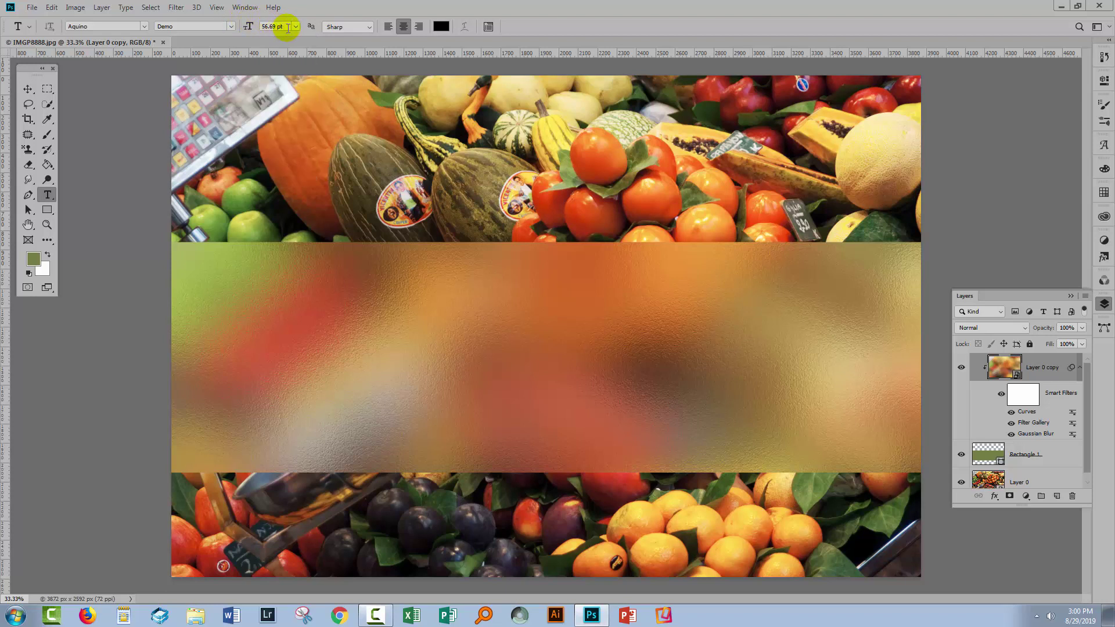
type("200")
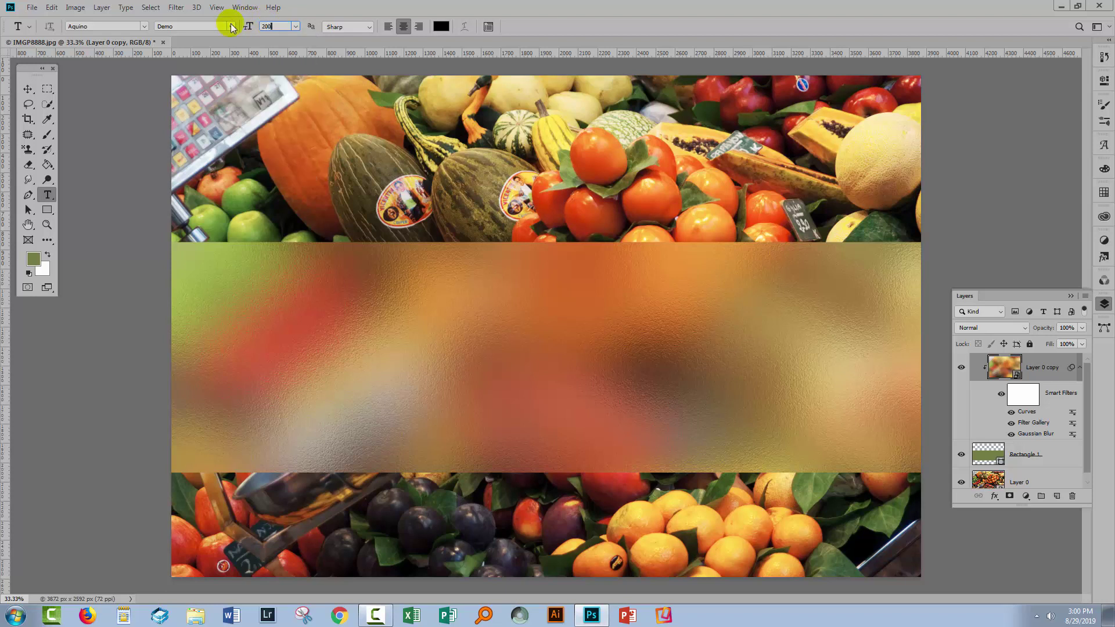
key("Tab")
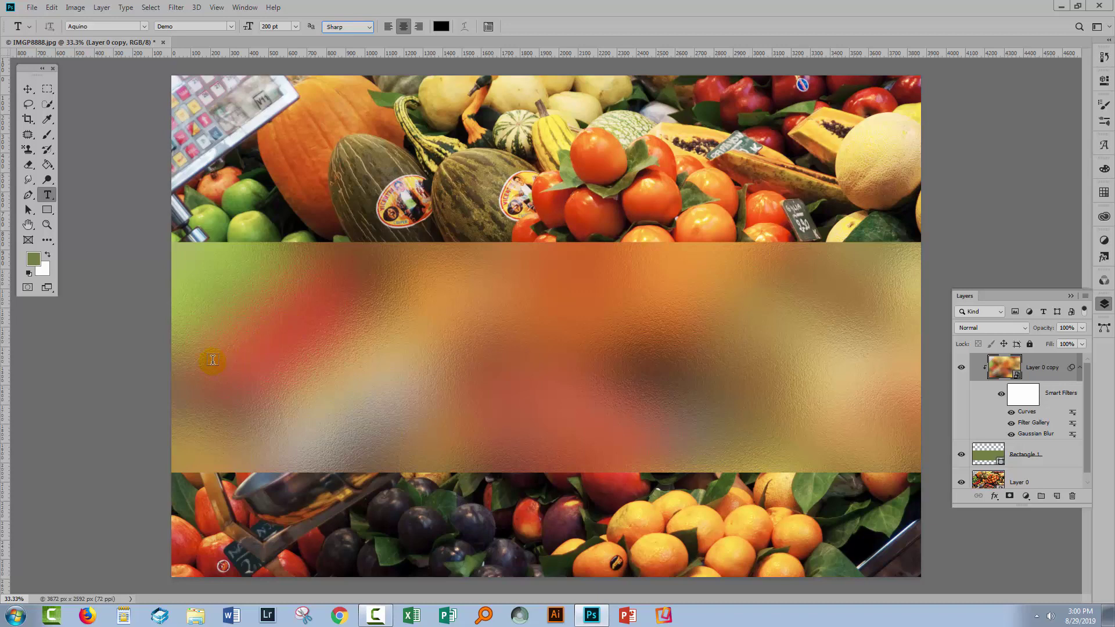
Step: Type 'FROSTED glass' across the frosted band and commit the text
left_click(212, 360)
type("FROSTED")
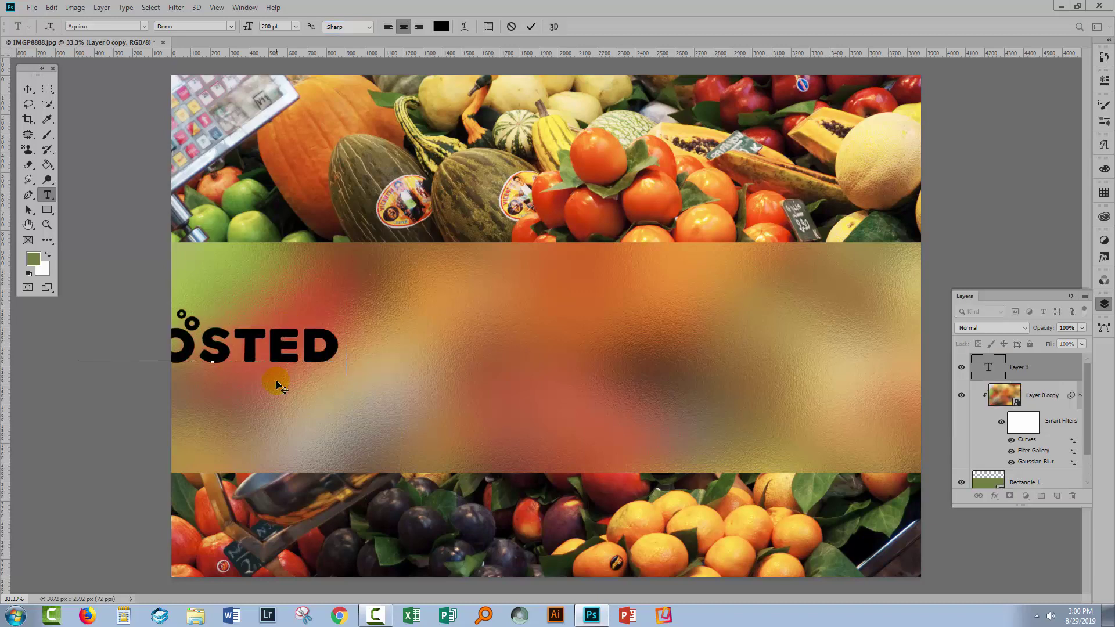
type(" glass")
left_click(530, 27)
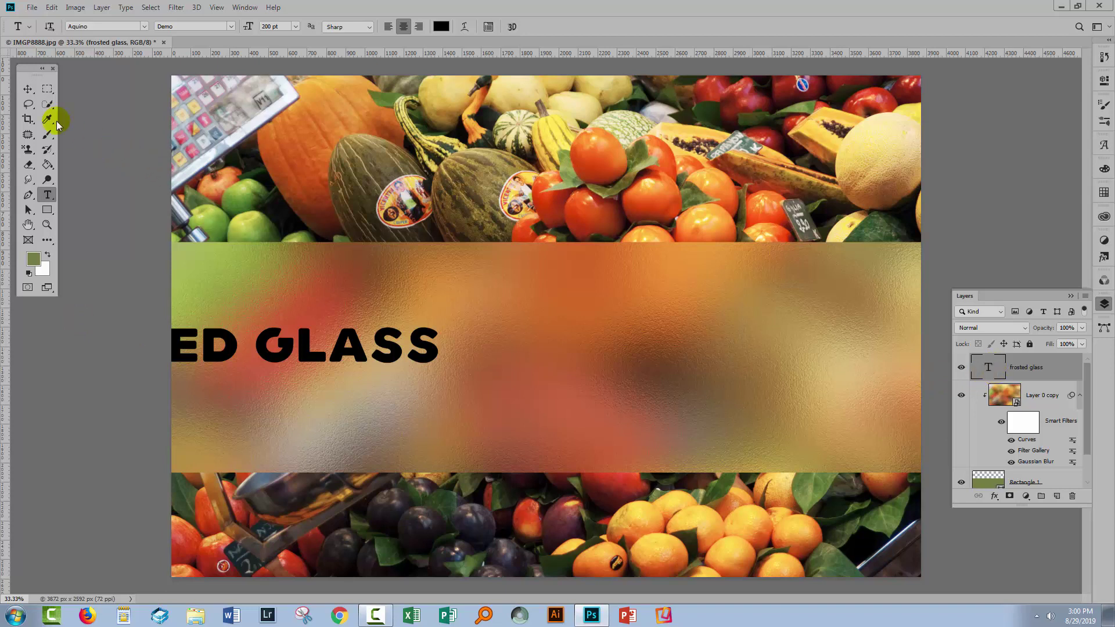
Step: Move the text onto the band, scale it to about 137%, and centre it vertically
left_click(28, 89)
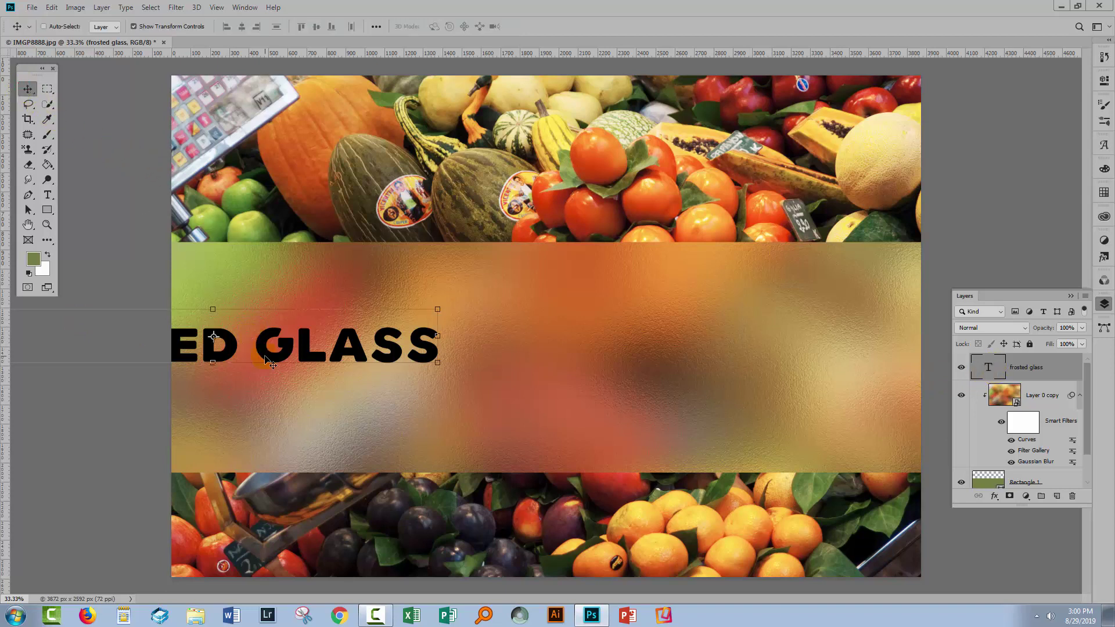
left_click_drag(268, 361, 510, 348)
key("ctrl+t")
left_click_drag(688, 363, 851, 439)
left_click_drag(569, 360, 565, 378)
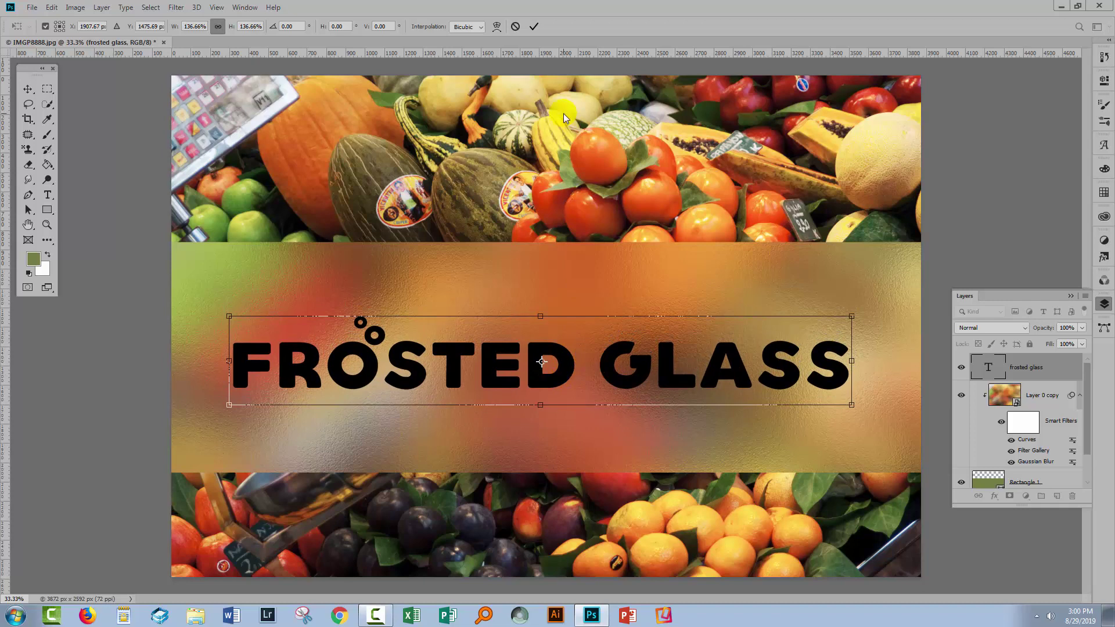
left_click(533, 26)
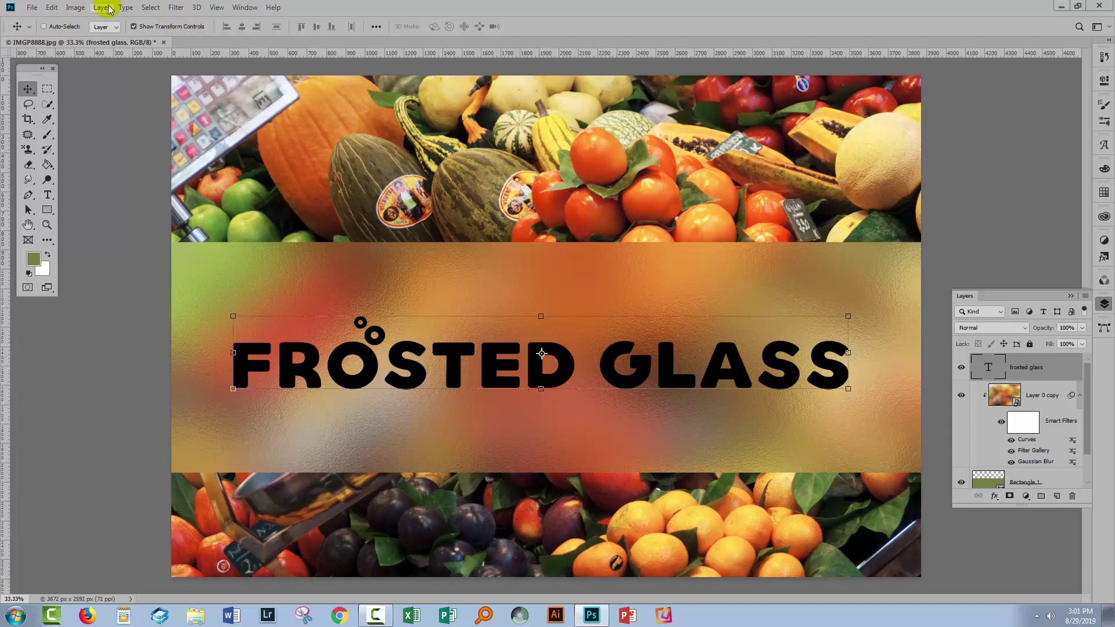
Step: Create a work path from the FROSTED GLASS text and enlarge the Paths panel
left_click(124, 8)
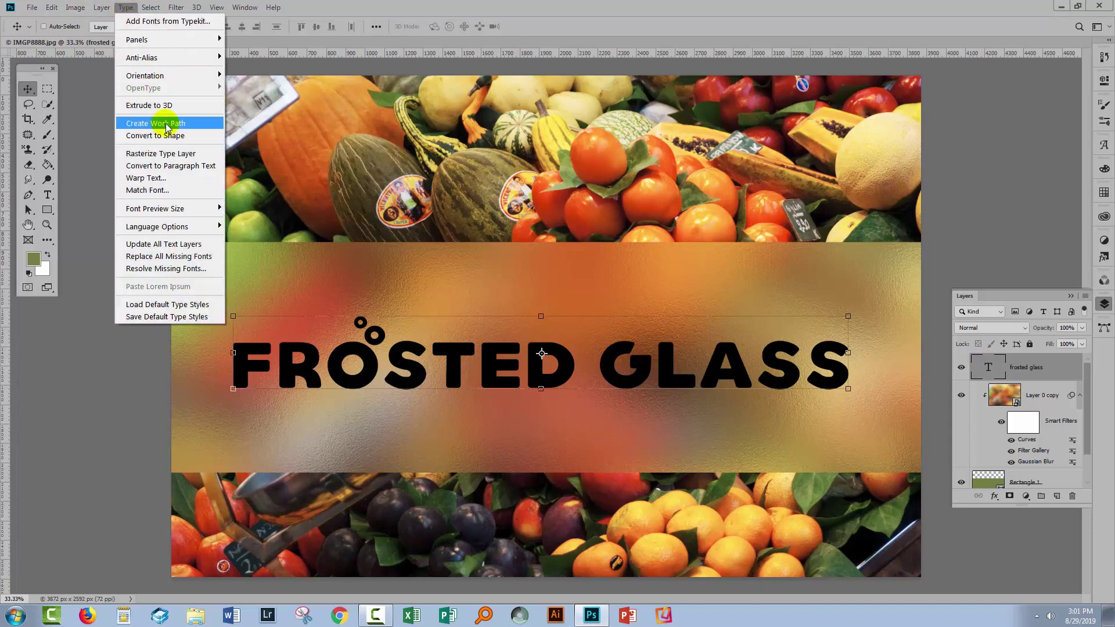
left_click(167, 125)
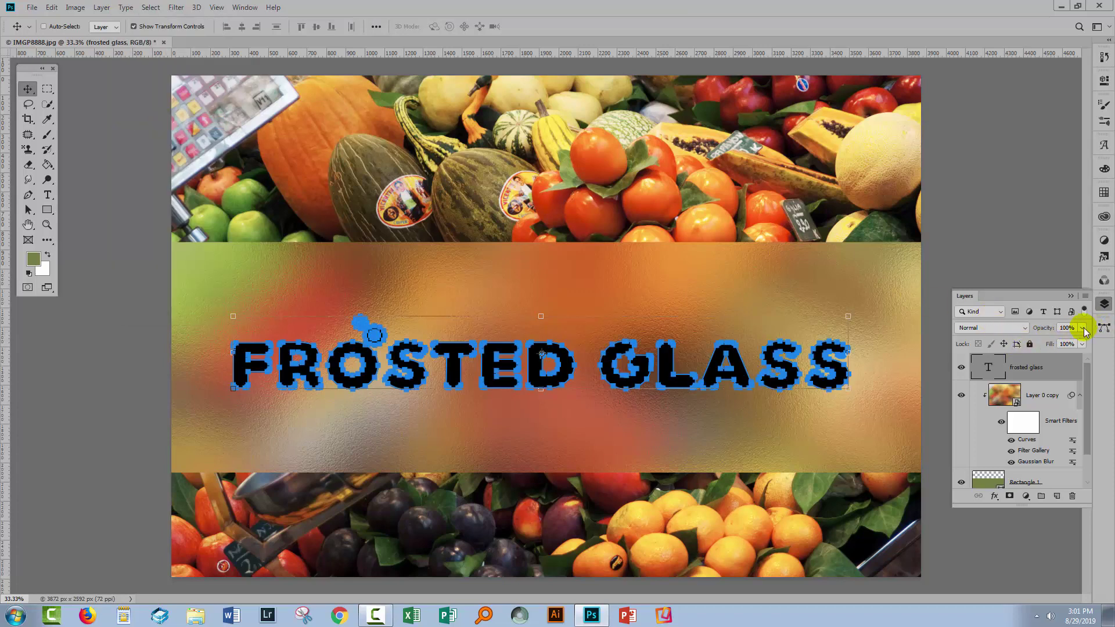
left_click(1105, 330)
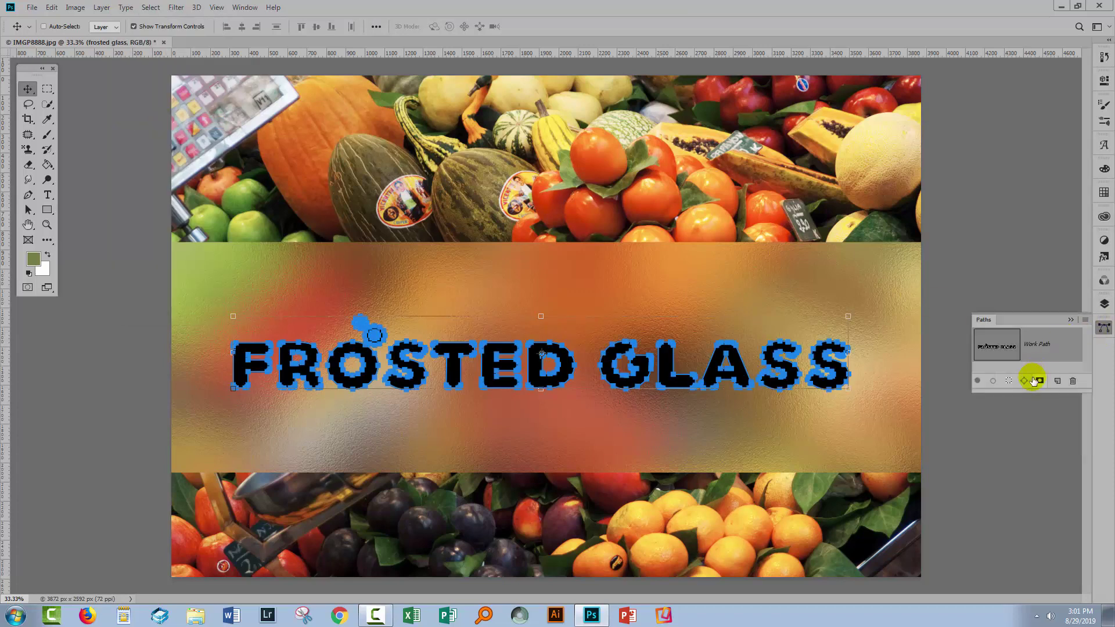
left_click_drag(1025, 389, 1025, 513)
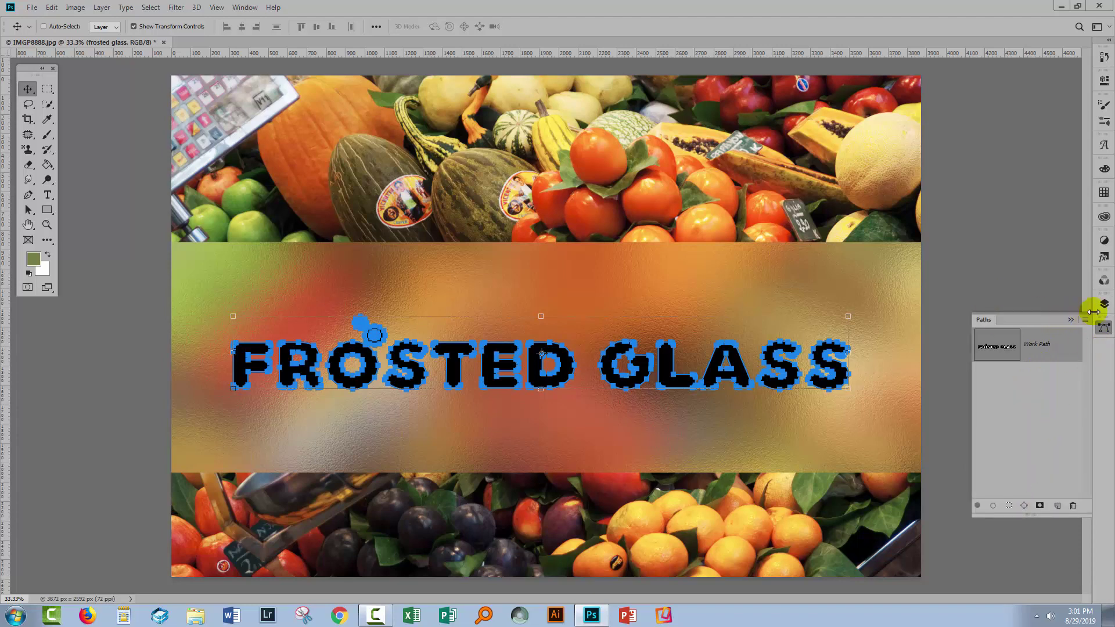
Step: Float the Layers panel as its own window and convert the text layer to a shape
left_click(1105, 309)
left_click_drag(983, 302, 38, 333)
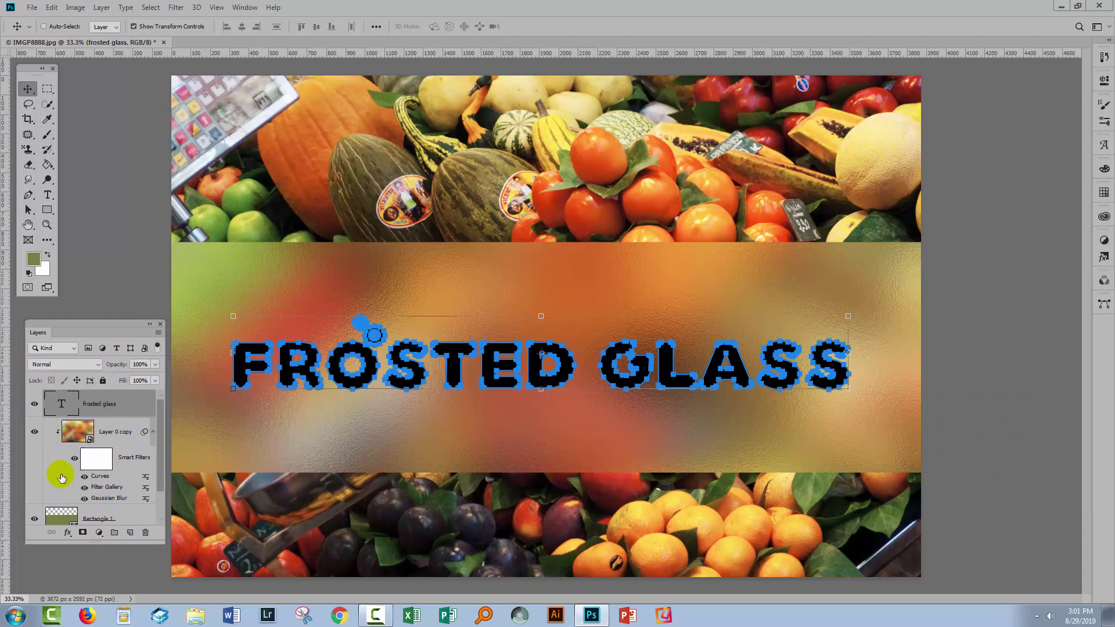
mouse_move(79, 446)
left_mouse_down()
mouse_move(110, 490)
mouse_move(78, 446)
left_mouse_up()
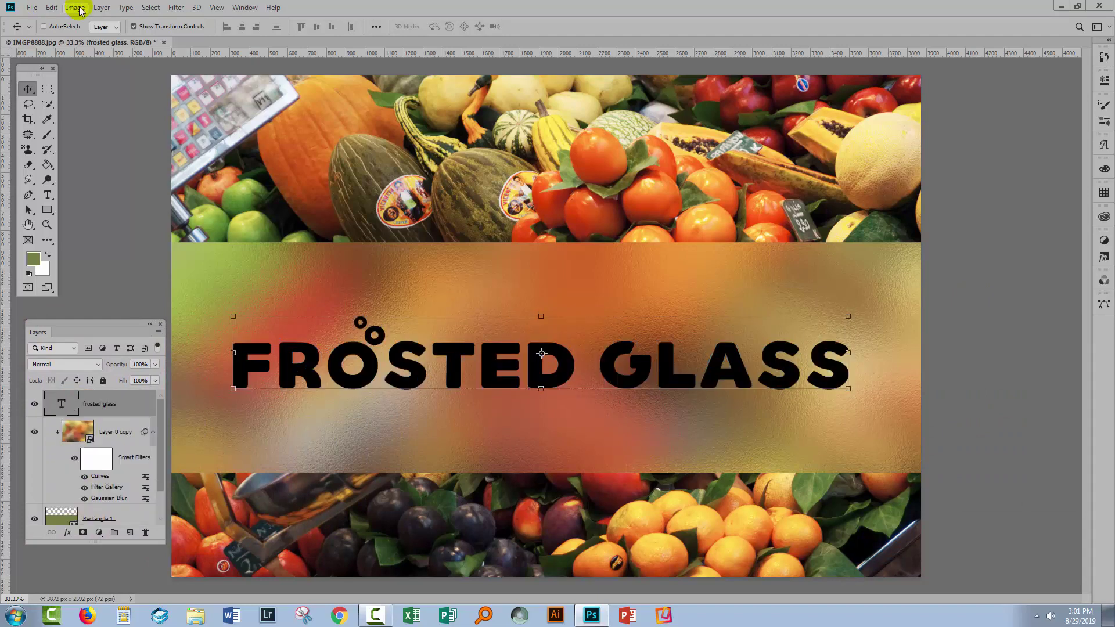
left_click(126, 7)
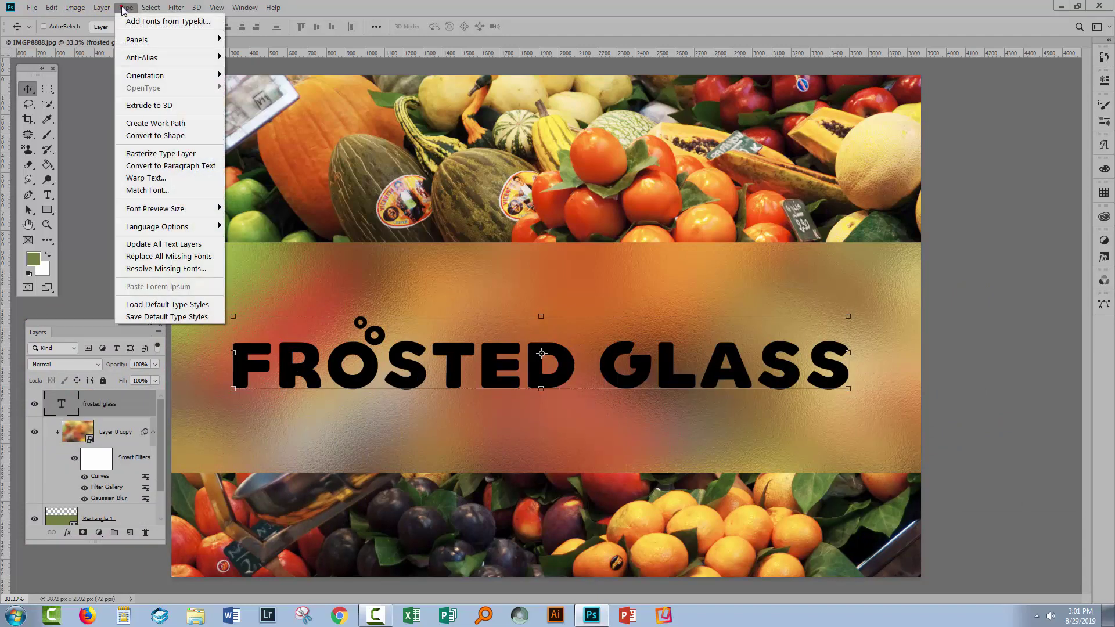
left_click(158, 135)
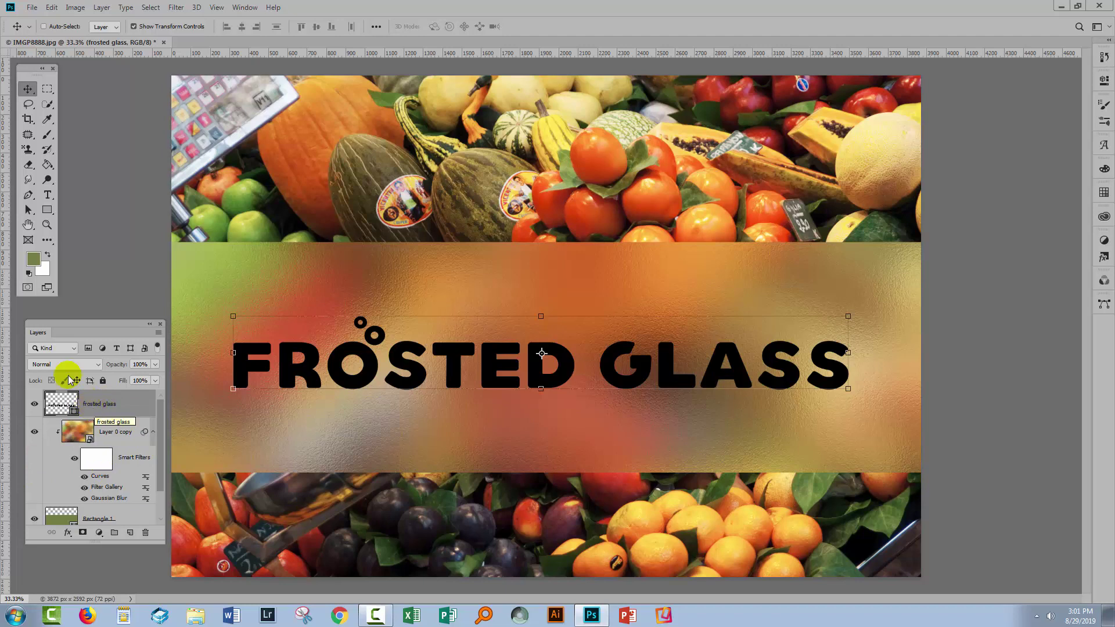
Step: Copy the letter paths with the Path Selection tool, then hide the frosted glass layer
left_click(27, 210)
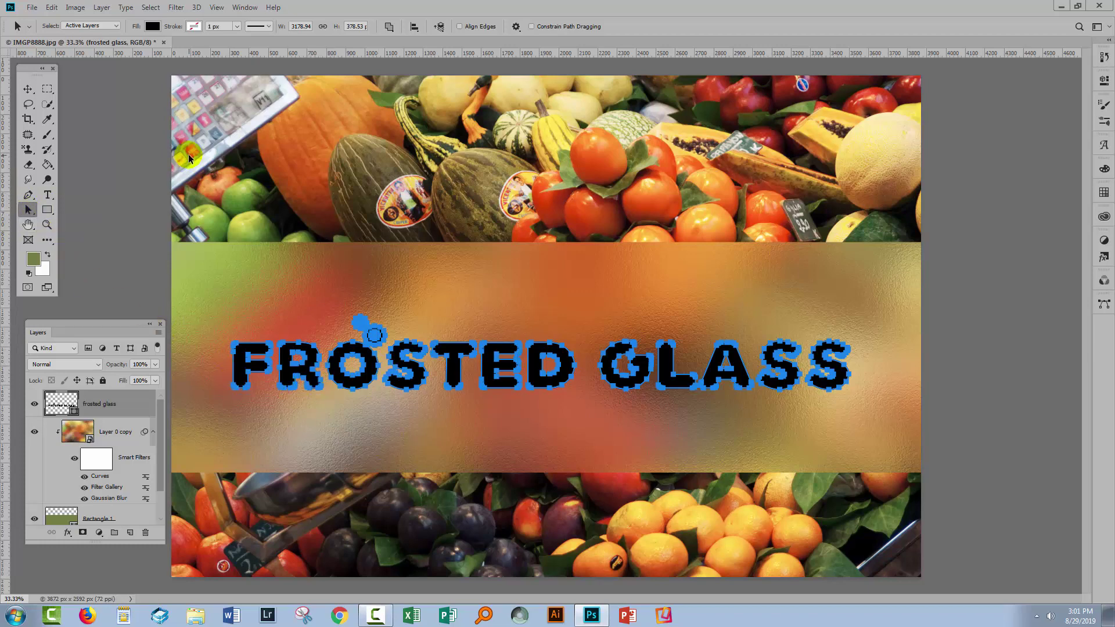
left_click(52, 10)
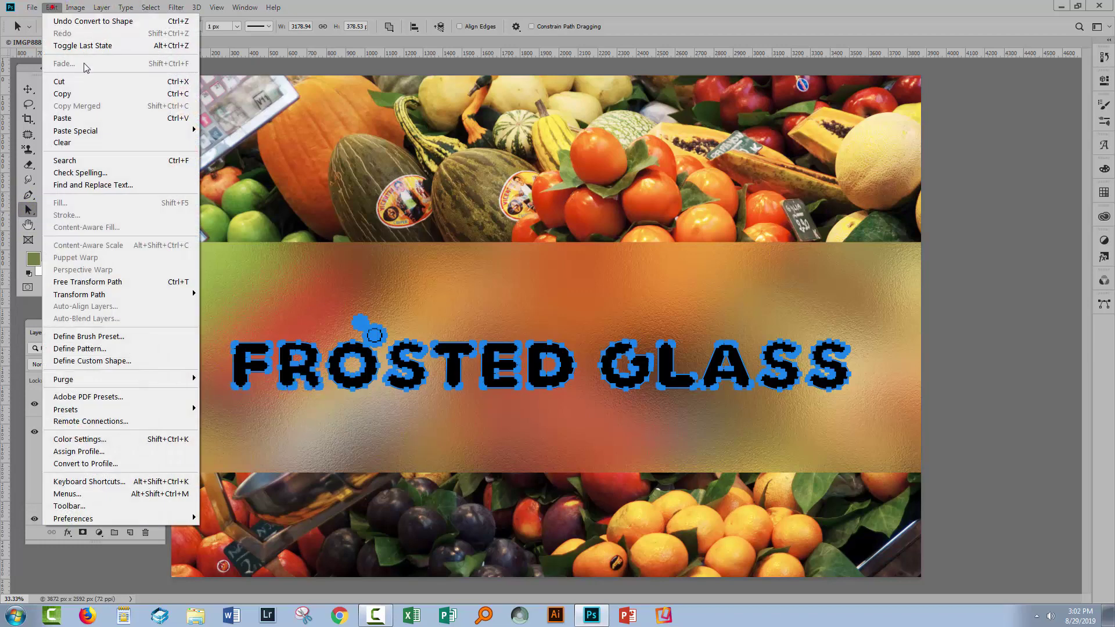
left_click(276, 280)
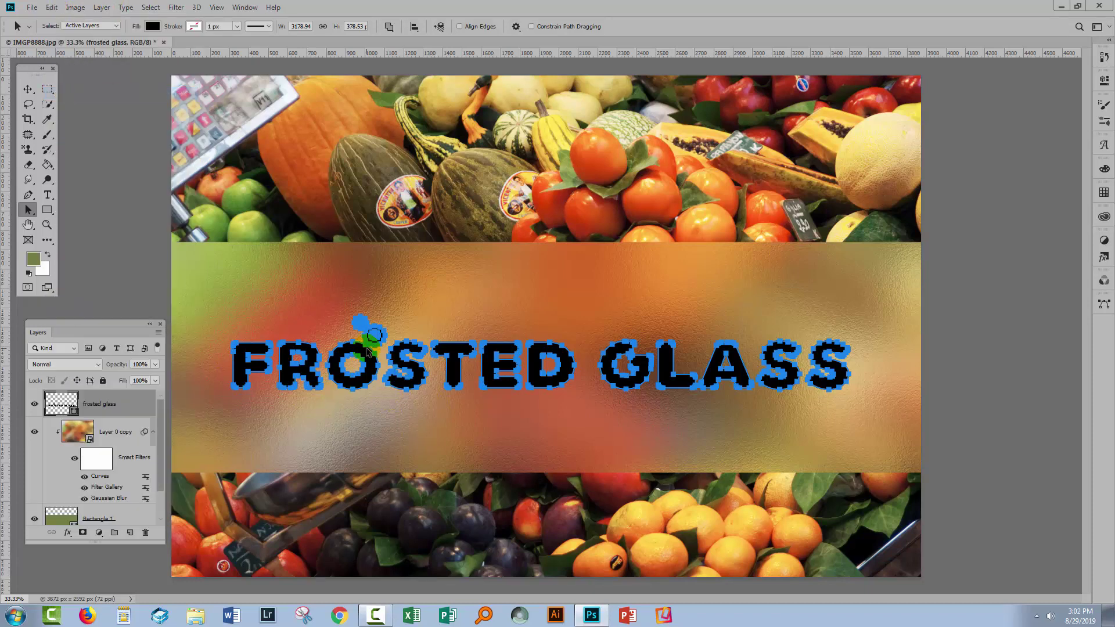
left_click(34, 406)
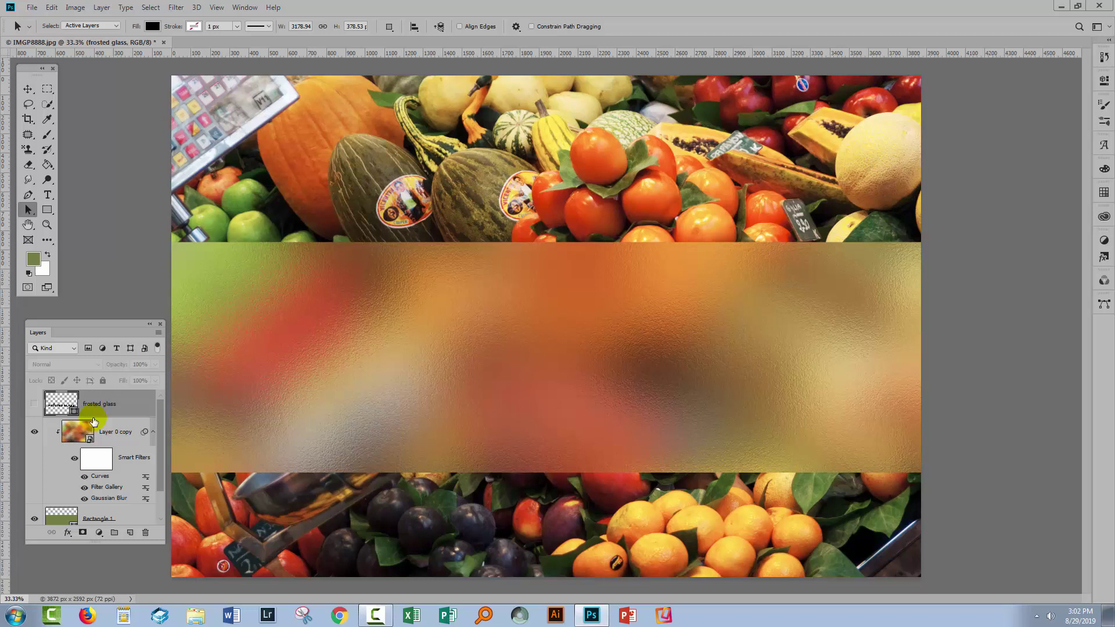
Step: Select Rectangle 1's shape path and paste the copied letter outlines into it
left_click_drag(158, 436, 159, 476)
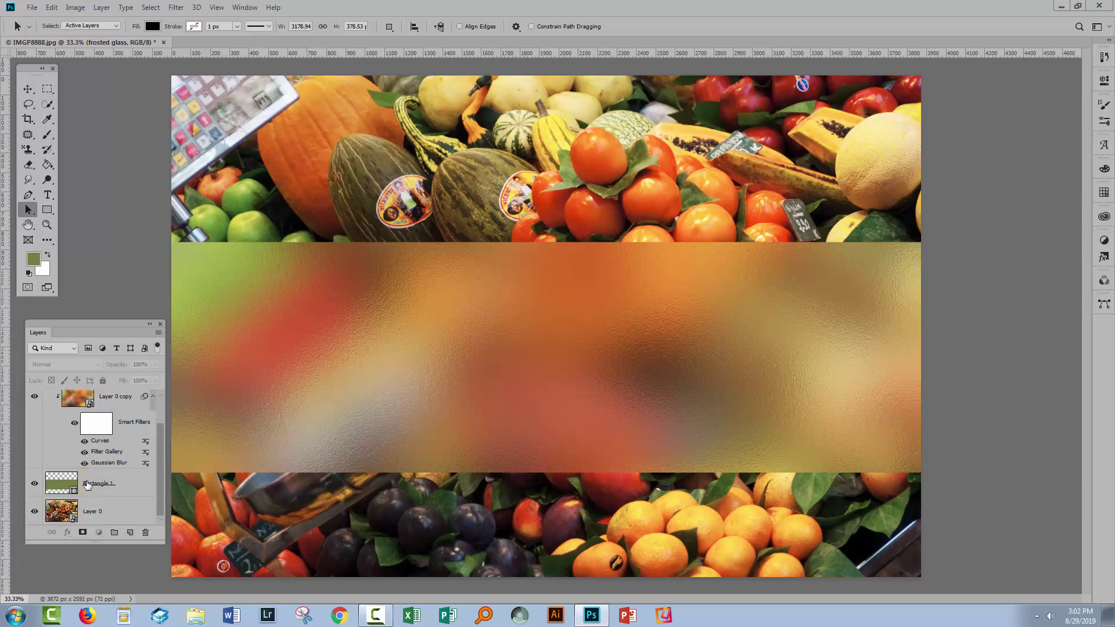
left_click(68, 483)
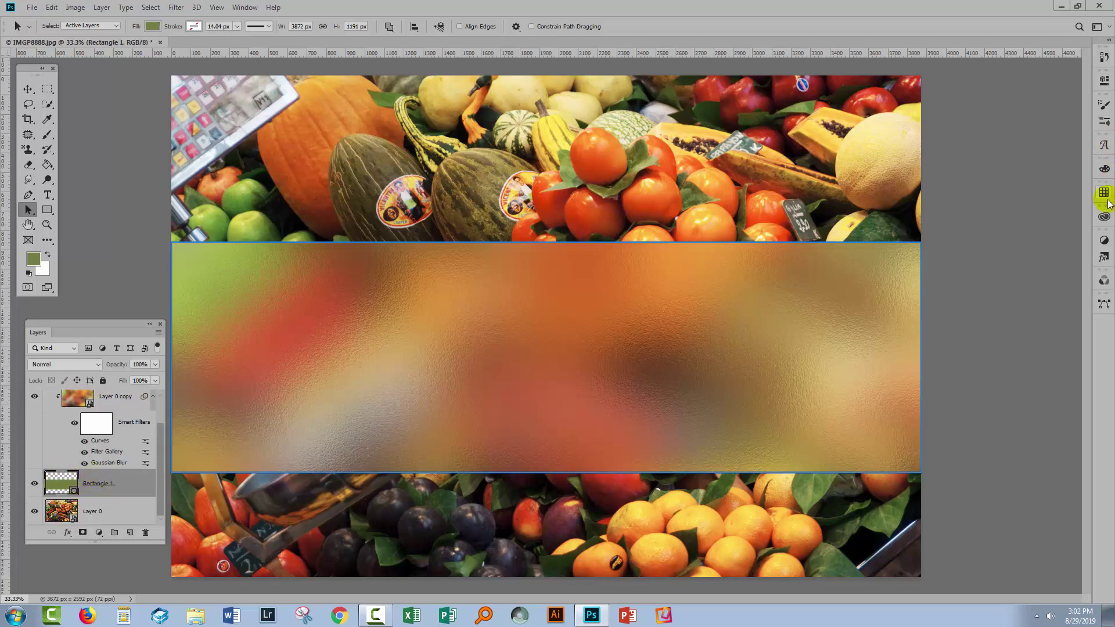
left_click(1104, 304)
left_click(1006, 357)
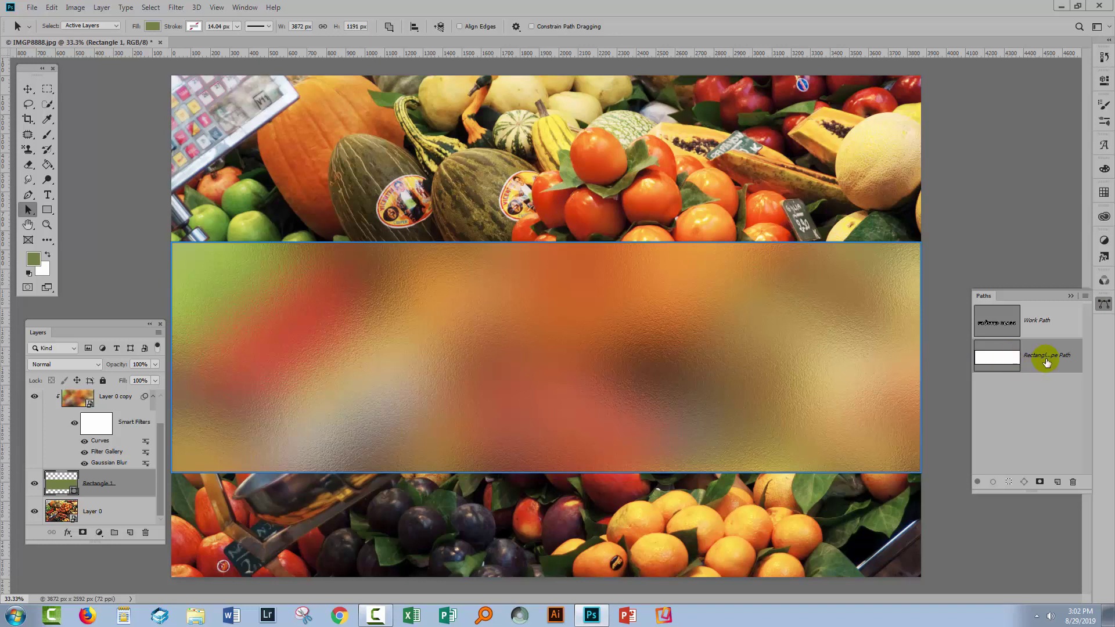
left_click(996, 357)
left_click(1002, 360)
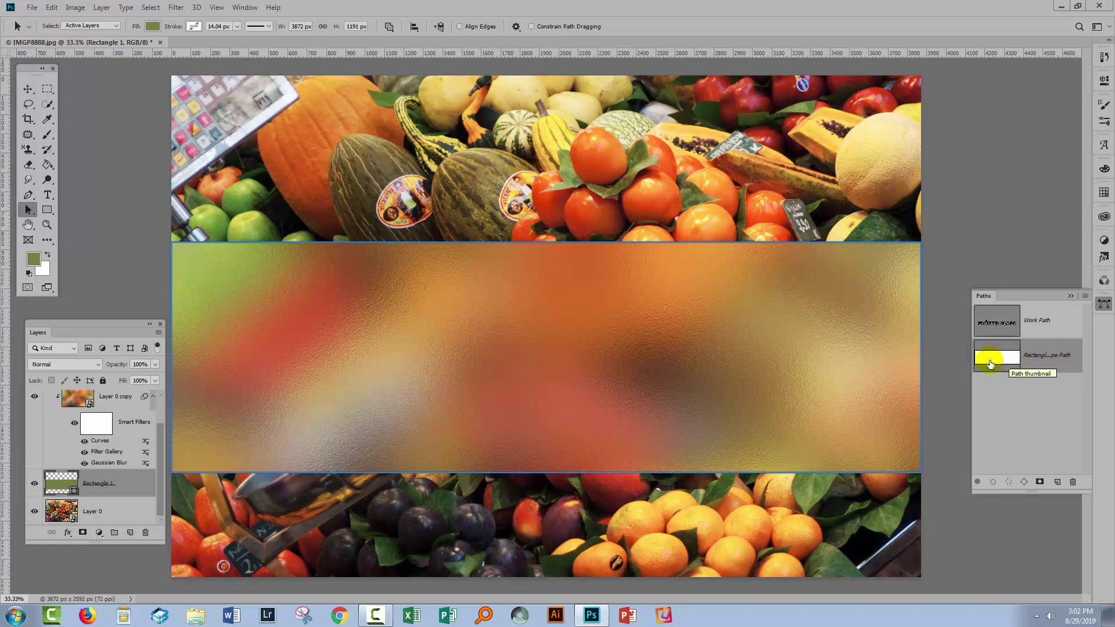
left_click(51, 7)
left_click(76, 114)
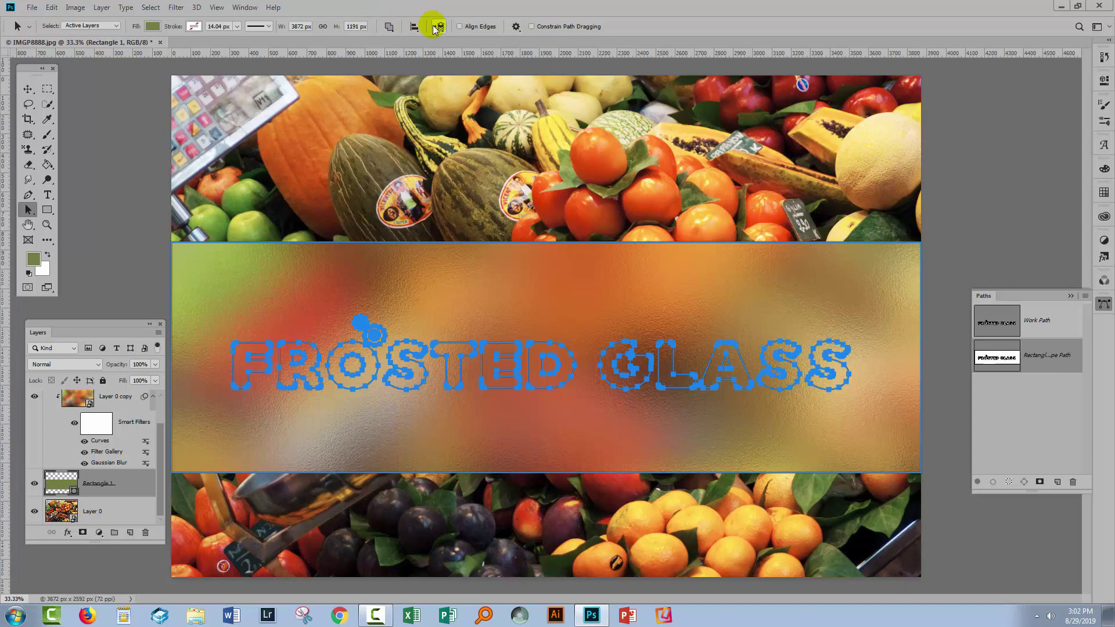
Step: Set the letters to Subtract Front Shape, then Merge Shape Components
left_click(389, 27)
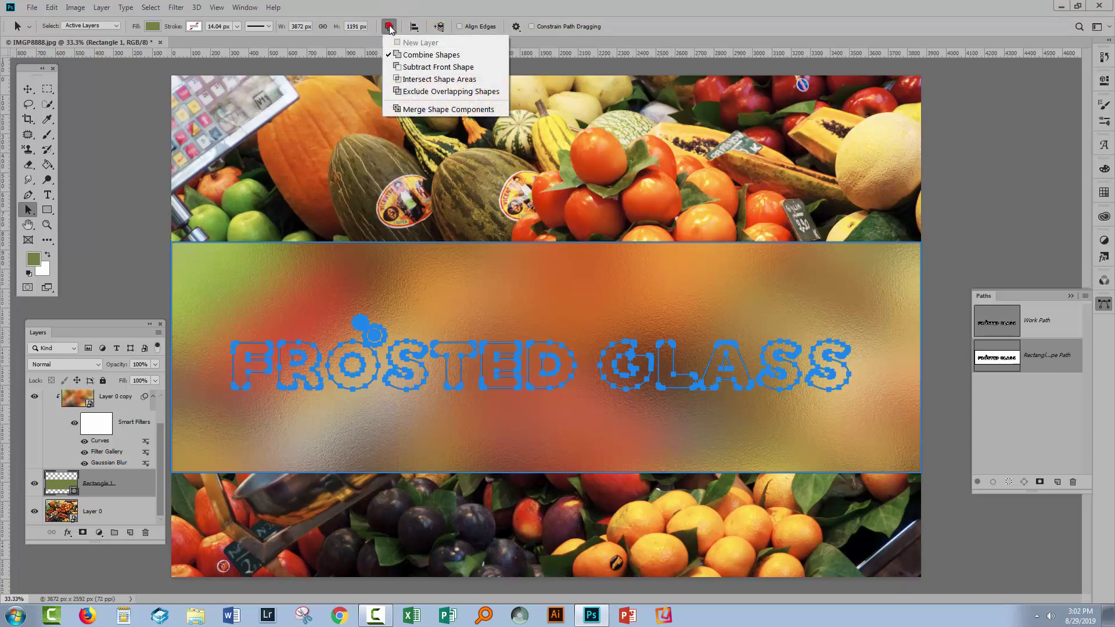
left_click(415, 68)
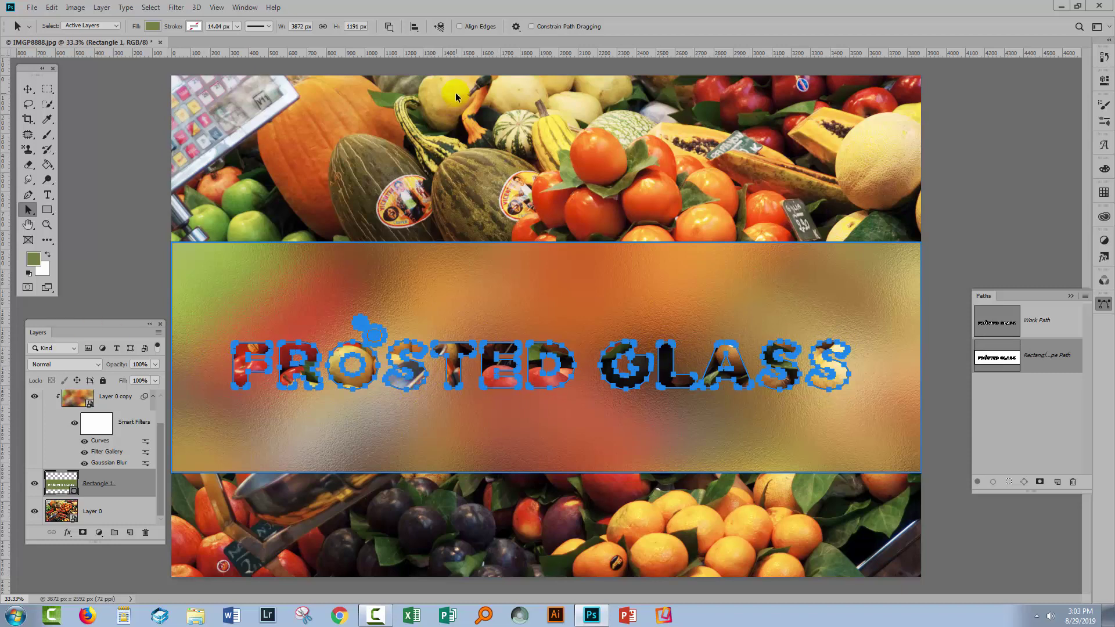
left_click(389, 27)
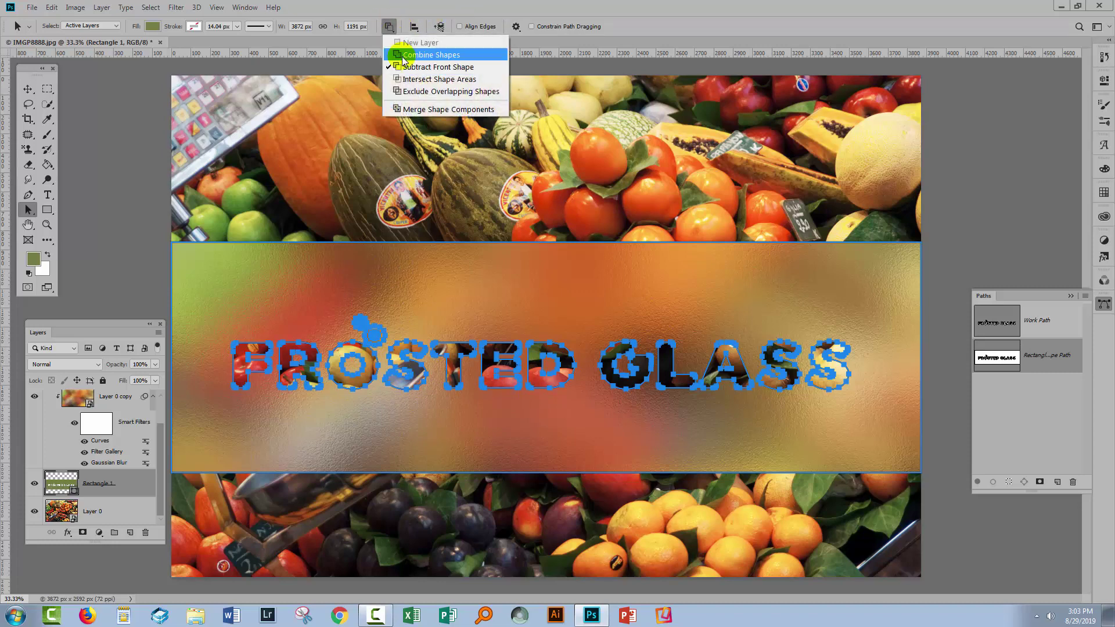
left_click(447, 111)
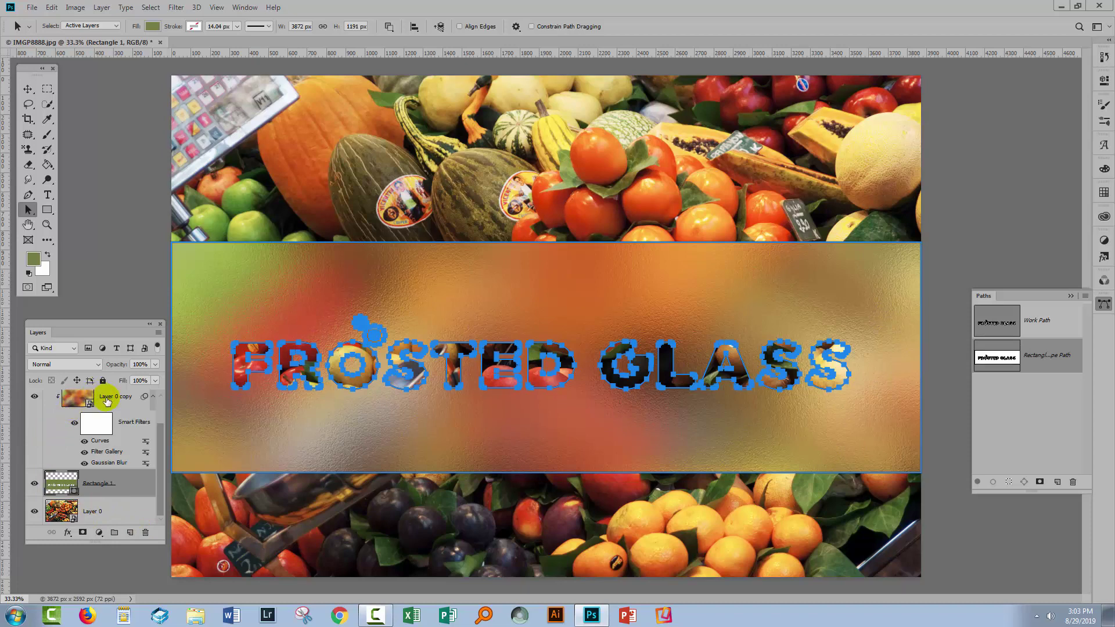
Step: Deselect the paths via Layer 0 copy, collapse Paths, and select Rectangle 1 with the Move tool
left_click(109, 400)
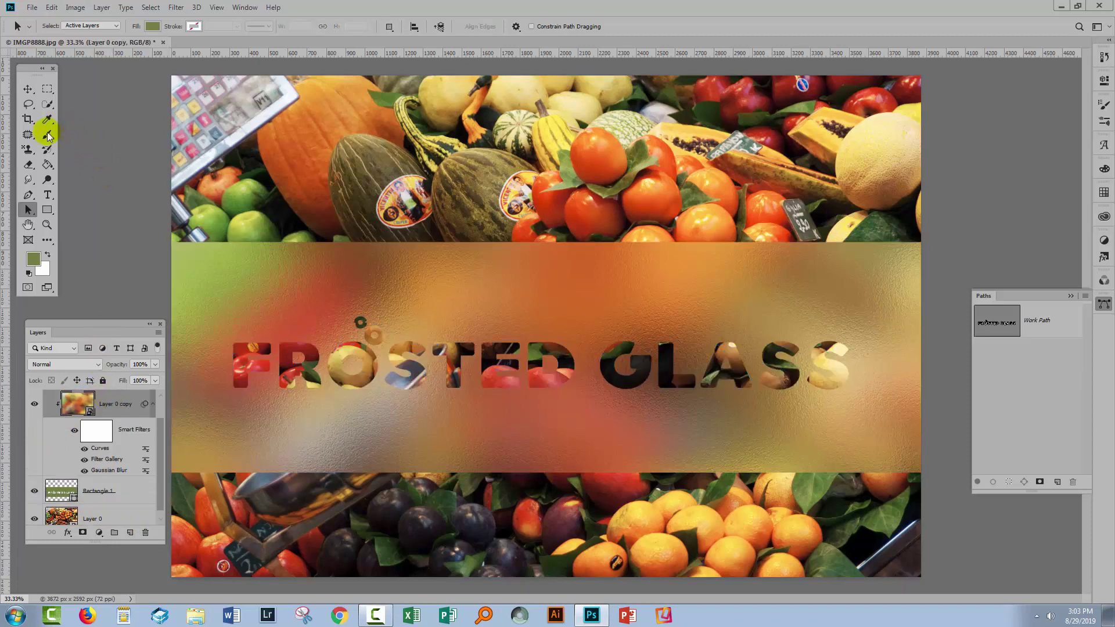
left_click(49, 92)
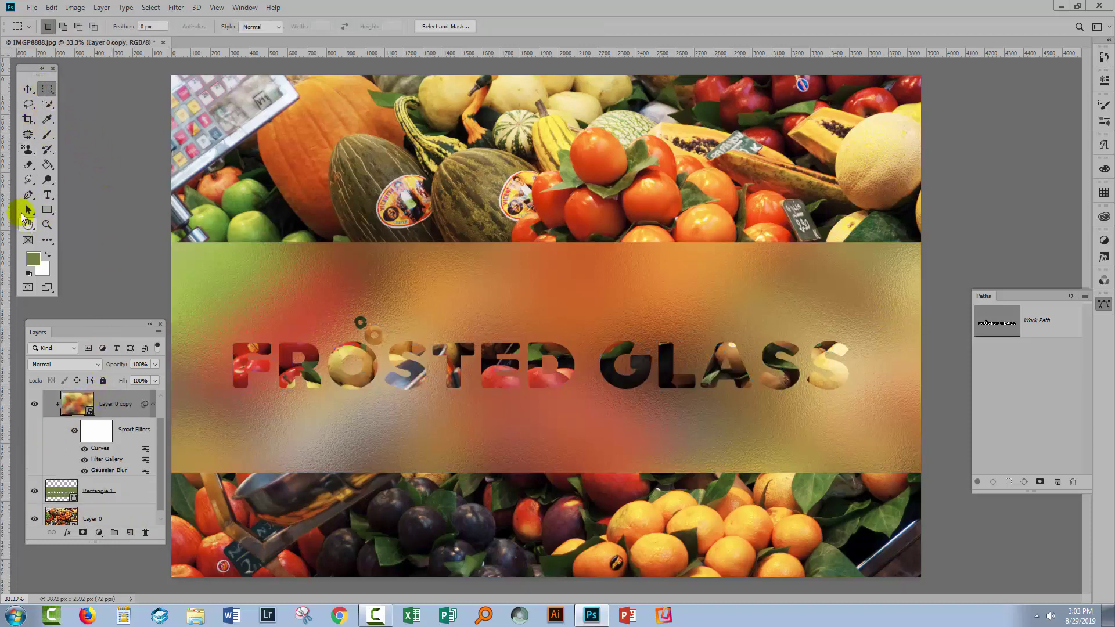
left_click(1070, 296)
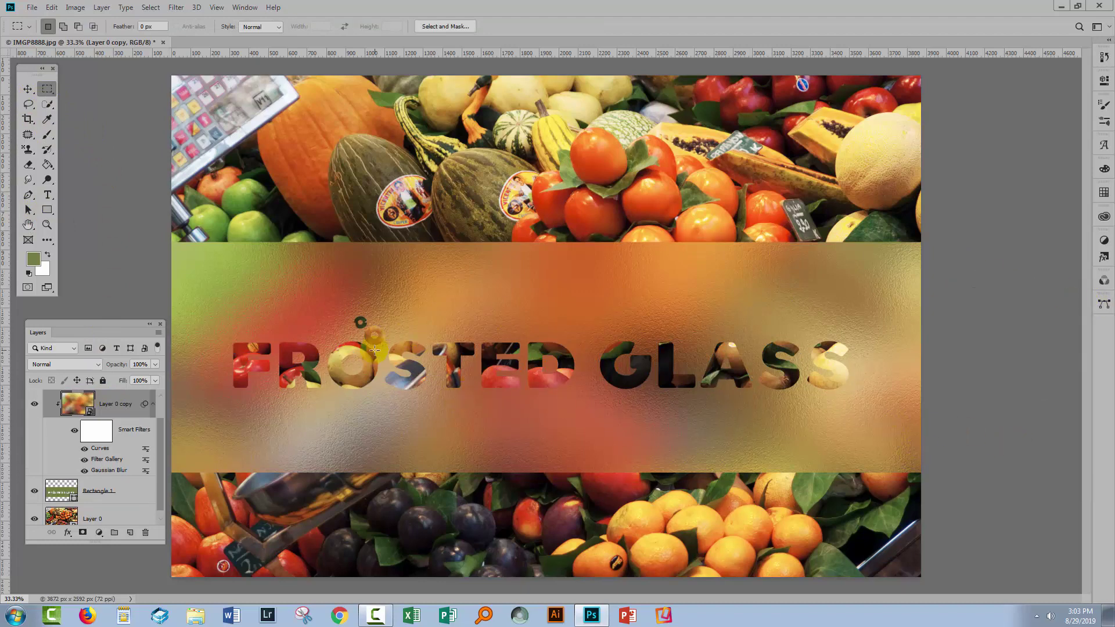
left_click(92, 490)
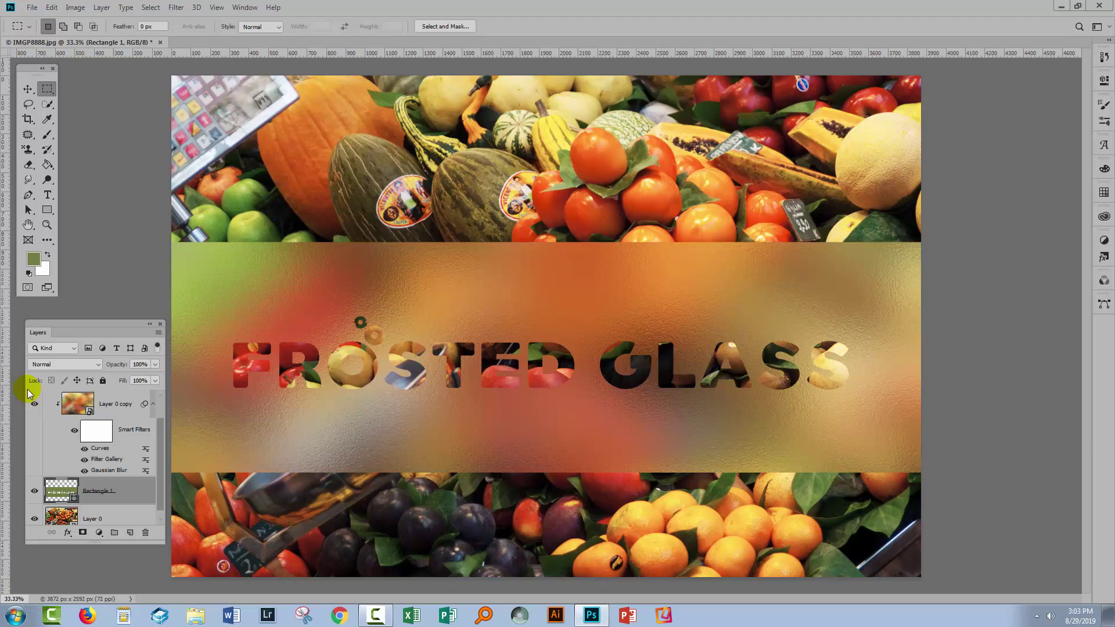
left_click(27, 87)
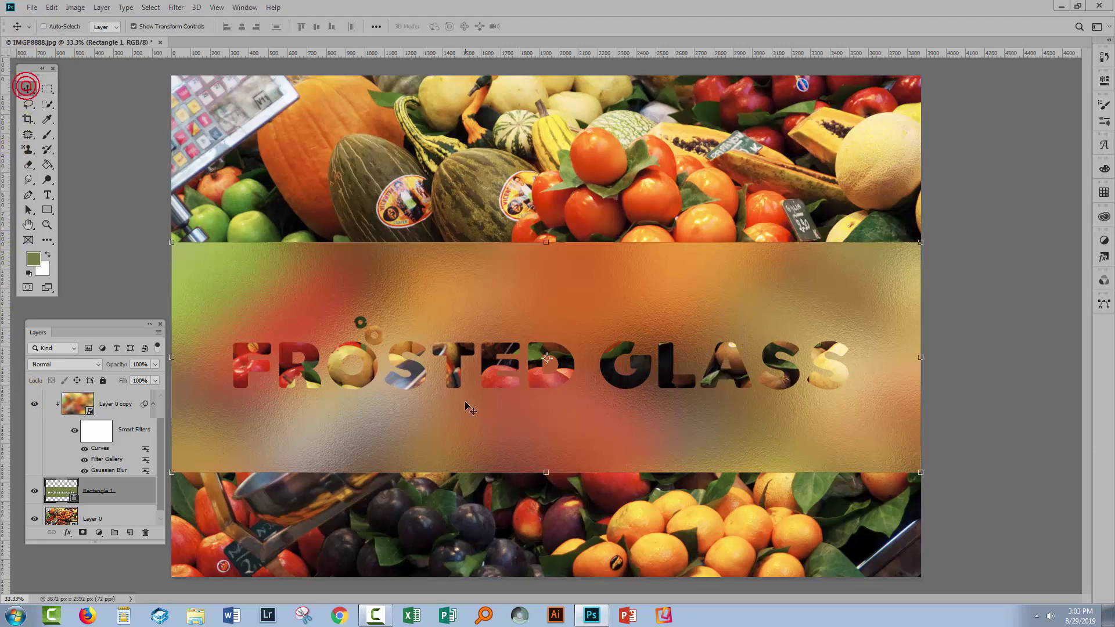
Step: Drag Rectangle 1 about 40 px up, then nudge it right and one pixel back left
left_click_drag(491, 423, 490, 400)
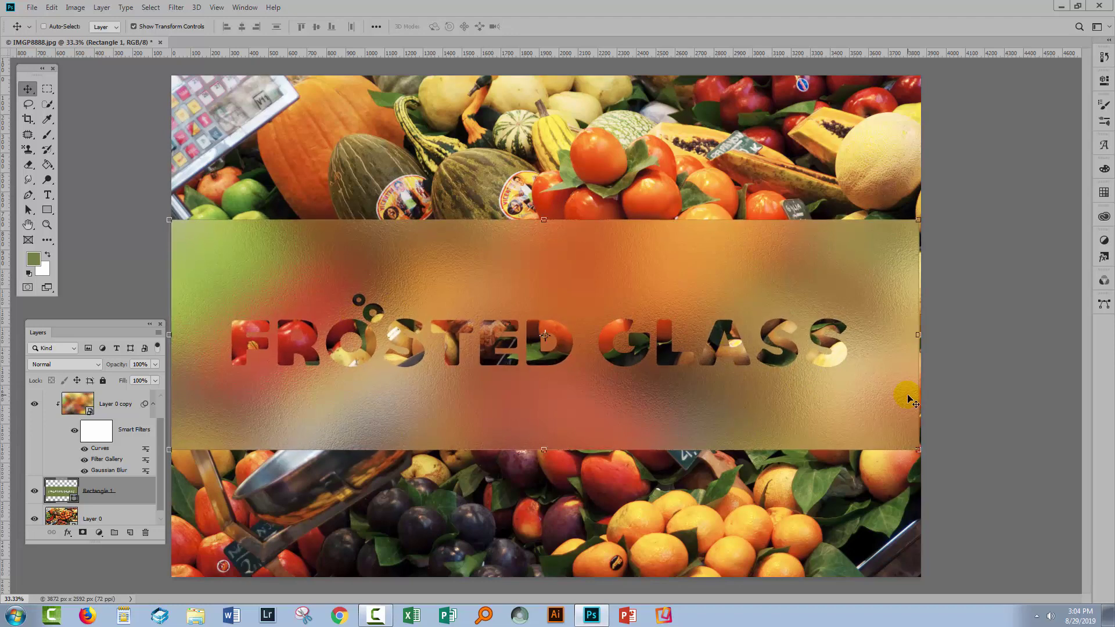
key("shift+Right")
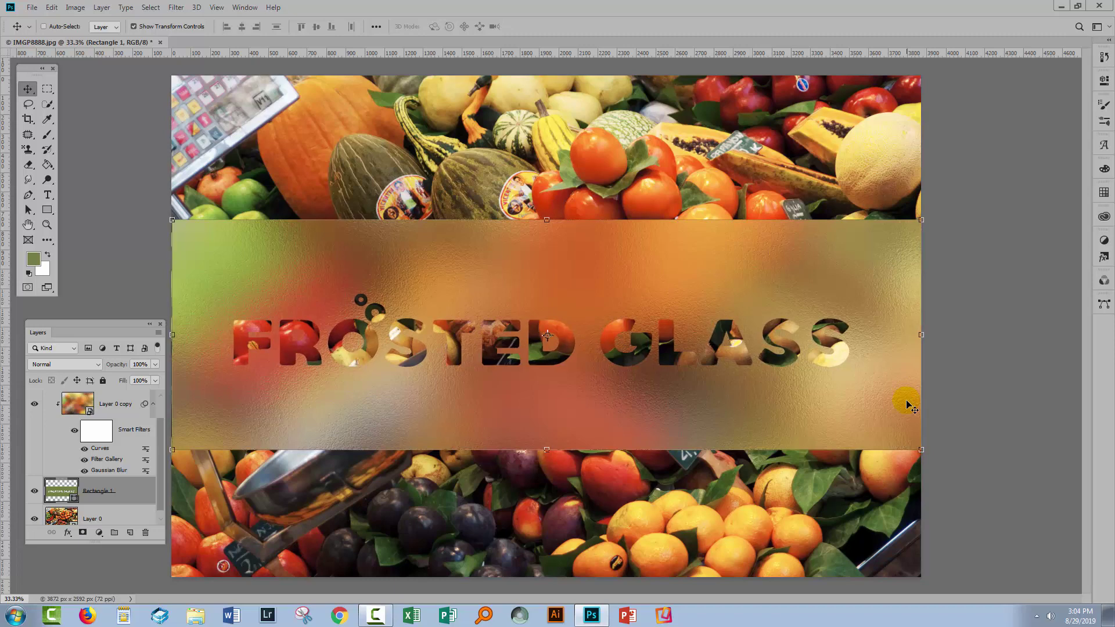
key("Left")
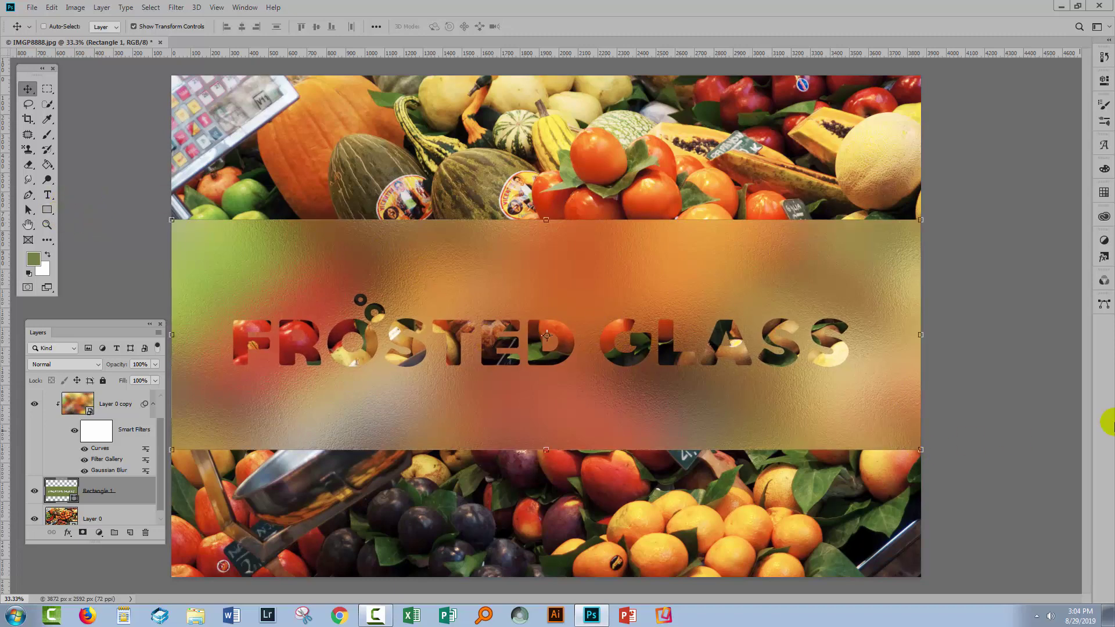
left_click(39, 88)
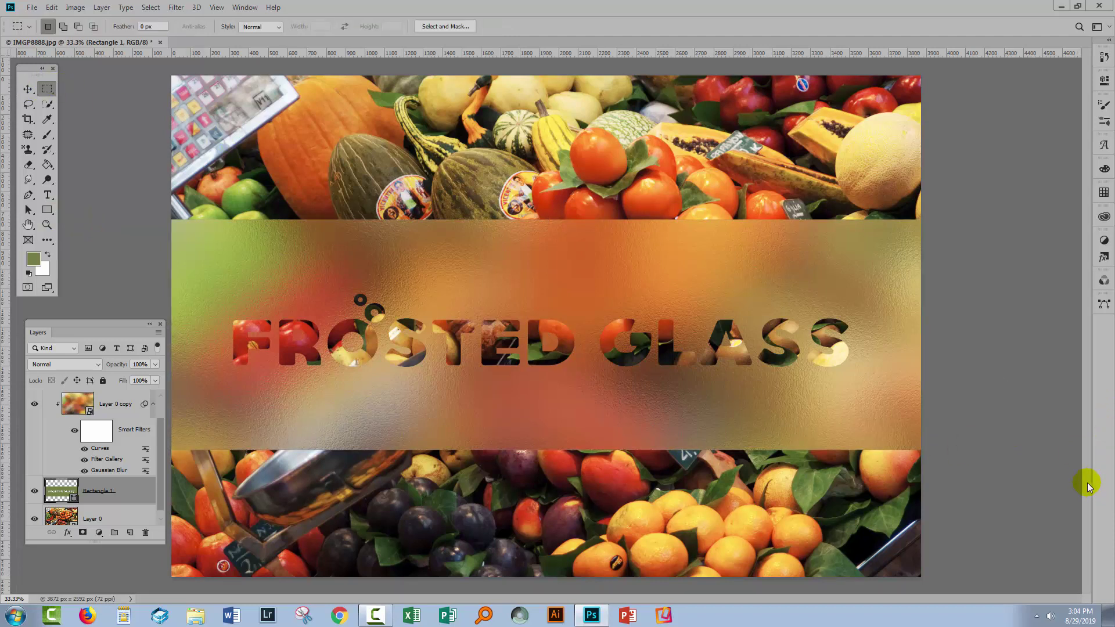